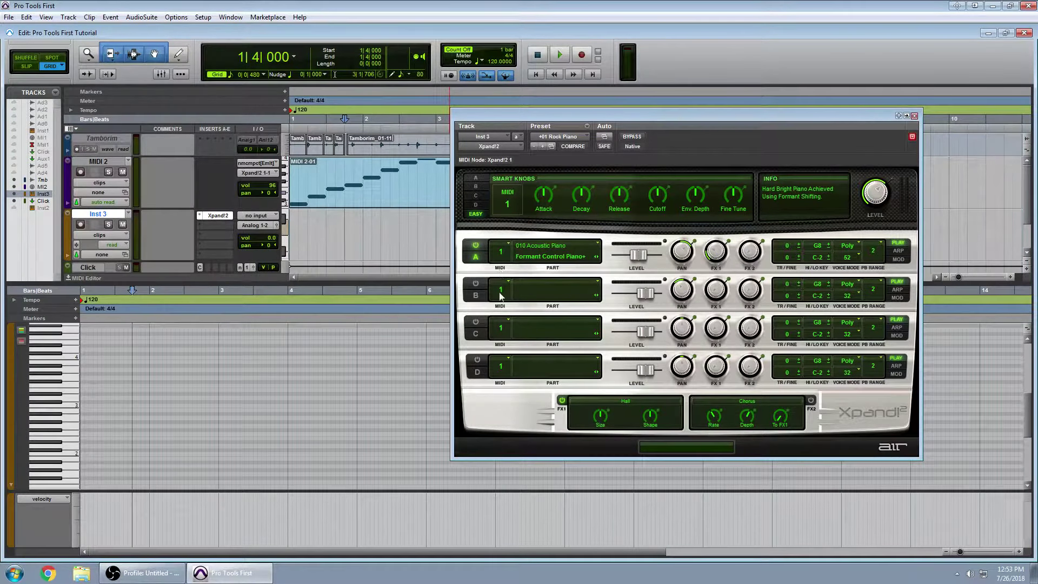
- Route the MIDI 2 track's output to channel 1 of Inst 3's Xpand!2 1 and close the plug-in window
{"action": "left_click", "coordinate": [257, 173]}
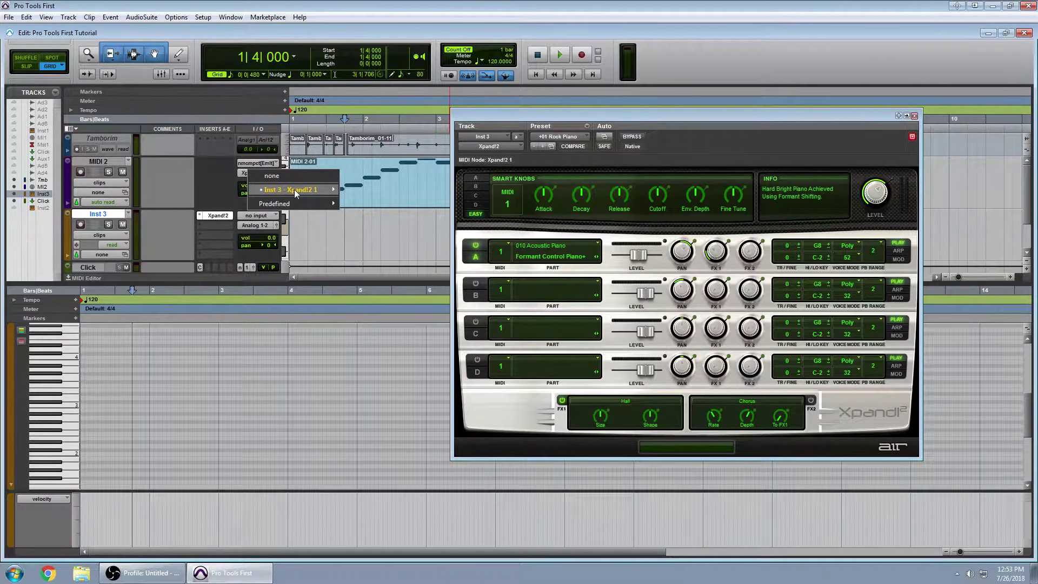
{"action": "mouse_move", "coordinate": [307, 192]}
{"action": "left_click", "coordinate": [362, 190]}
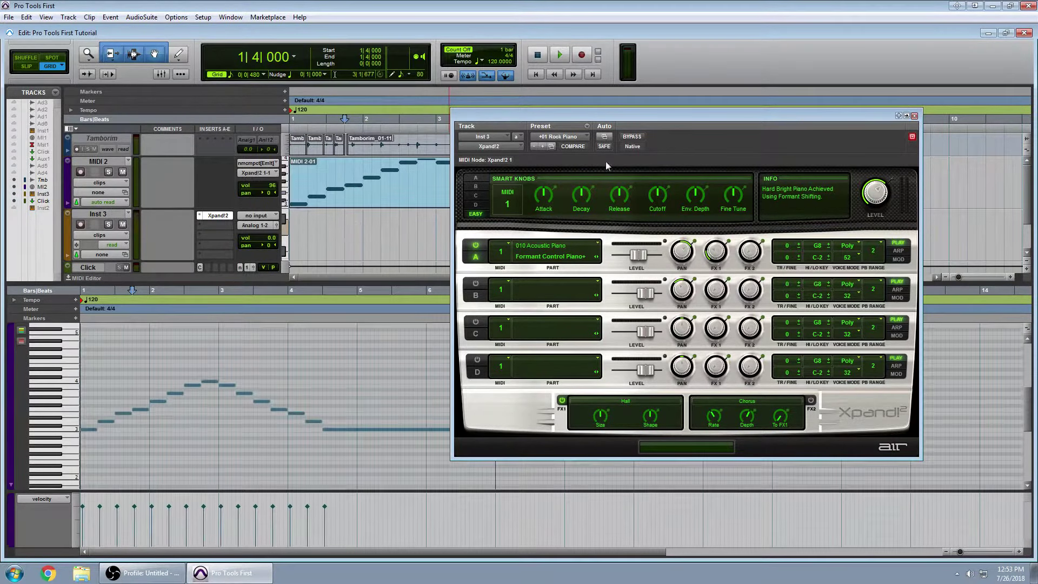
{"action": "left_click", "coordinate": [915, 117]}
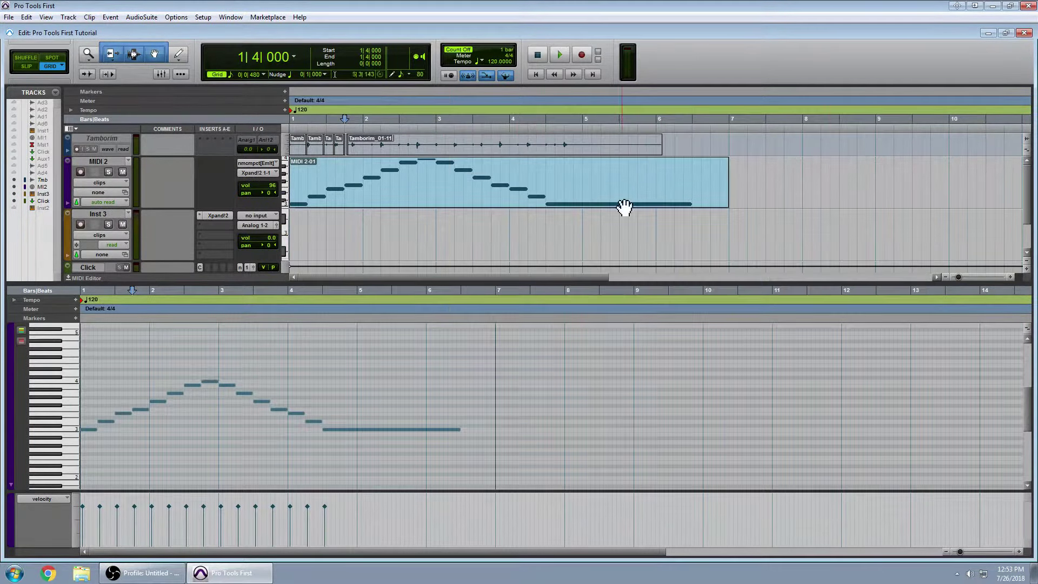
- Transfer the MIDI 2-01 clip to the Inst 3 track, keeping its start, and play it with Xpand!2 open
{"action": "left_click", "coordinate": [356, 201]}
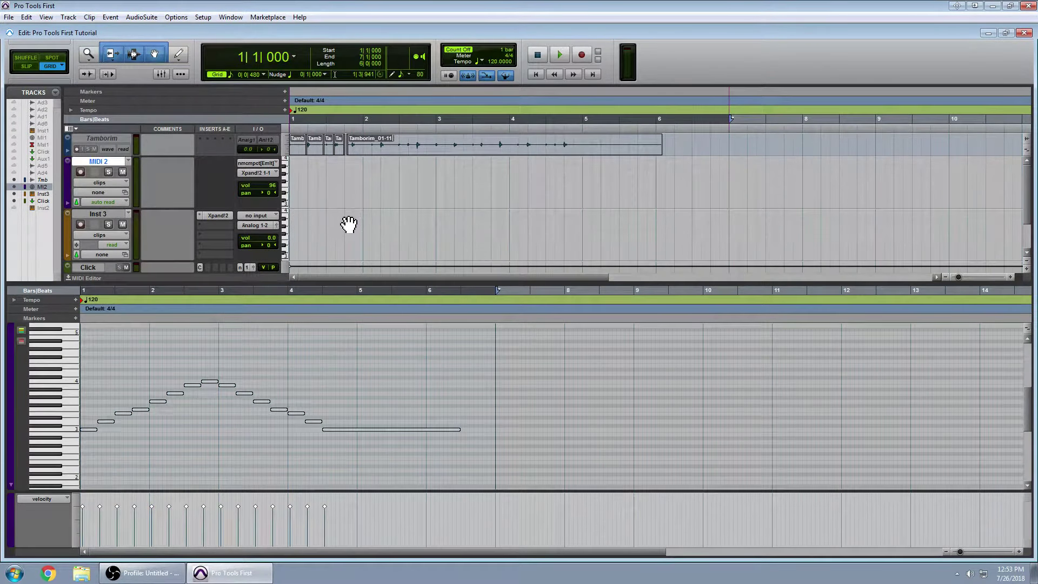
{"action": "mouse_move", "coordinate": [348, 226]}
{"action": "left_mouse_down"}
{"action": "mouse_move", "coordinate": [365, 222]}
{"action": "mouse_move", "coordinate": [357, 201]}
{"action": "mouse_move", "coordinate": [301, 186]}
{"action": "mouse_move", "coordinate": [350, 222]}
{"action": "left_mouse_up"}
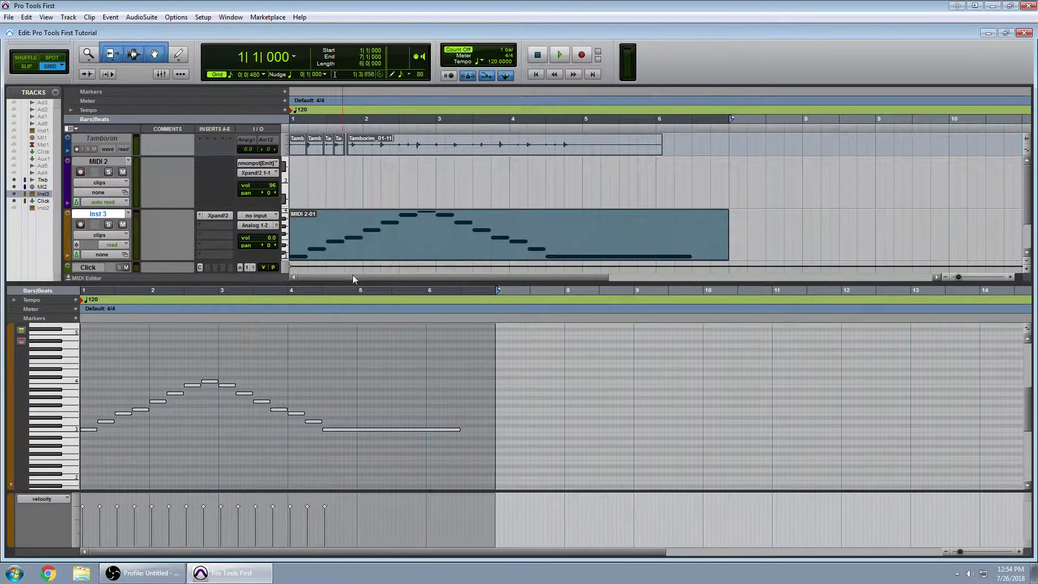
{"action": "left_click", "coordinate": [218, 216]}
{"action": "key", "text": "space"}
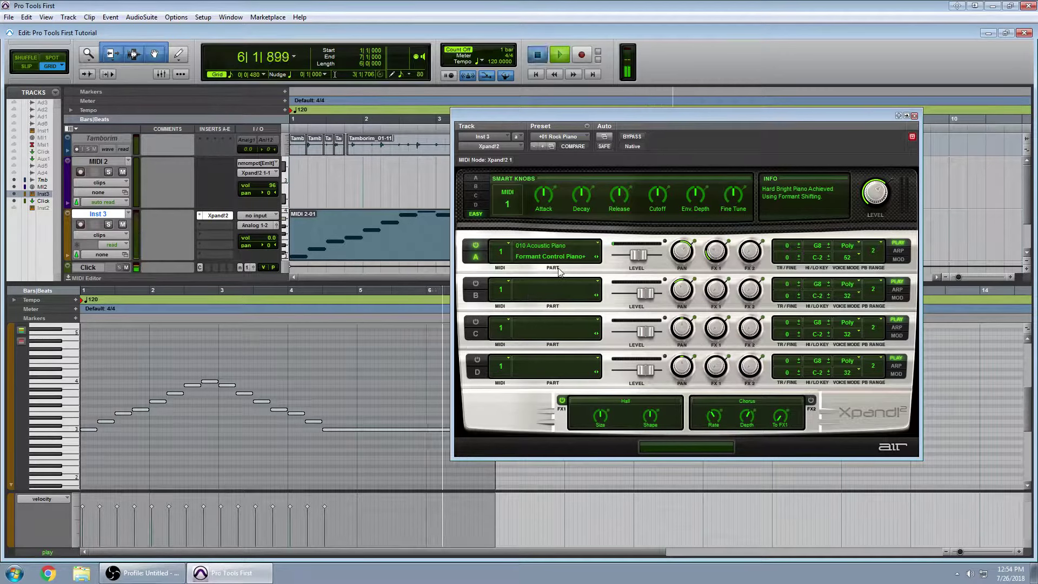
{"action": "key", "text": "space"}
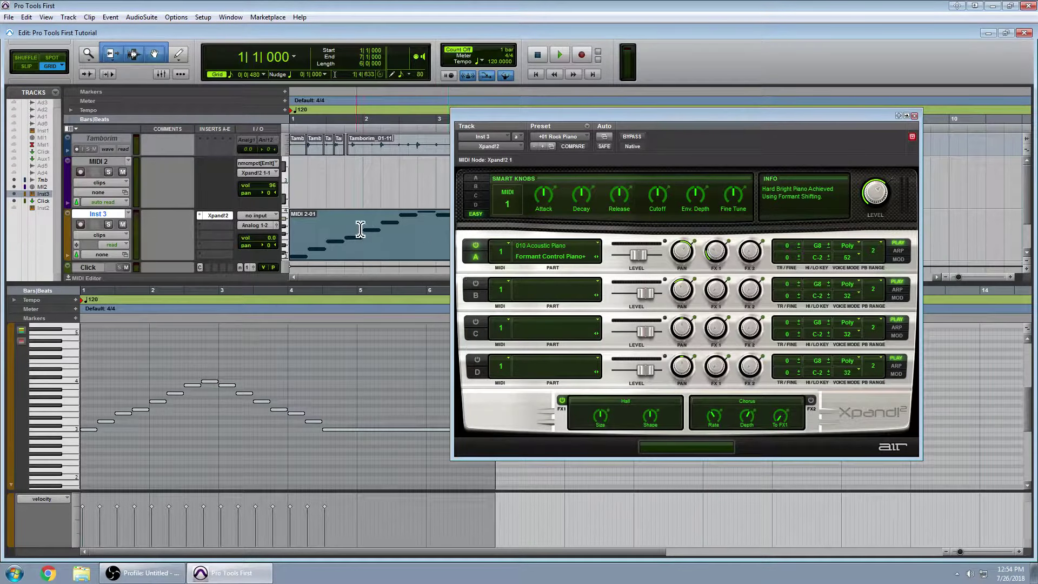
{"action": "key", "text": "ctrl+w"}
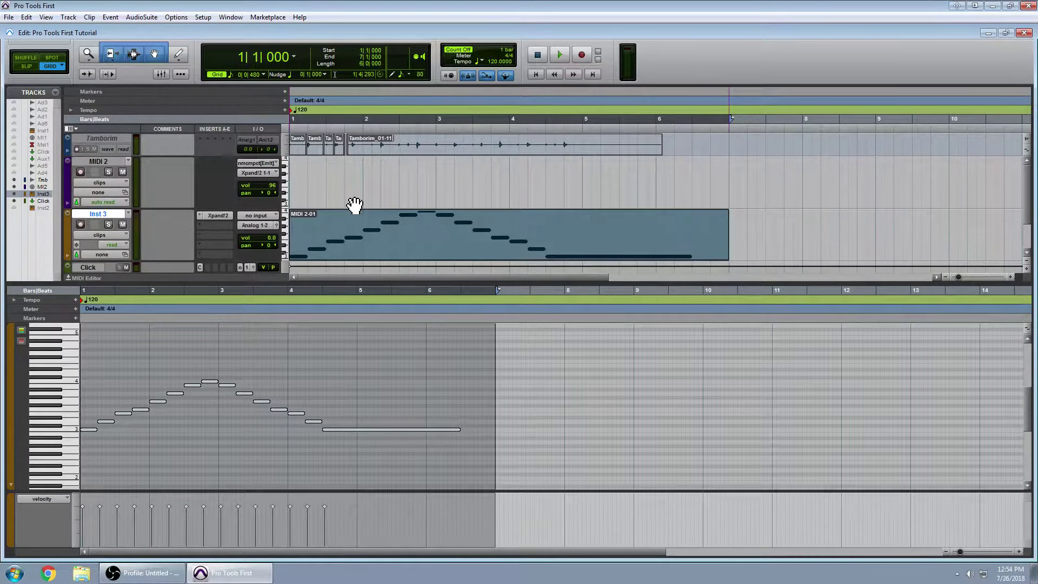
- Copy the MIDI 2-01 clip from Inst 3 onto the MIDI 2 track at the same start position
{"action": "left_click_drag", "start_coordinate": [355, 205], "coordinate": [355, 206]}
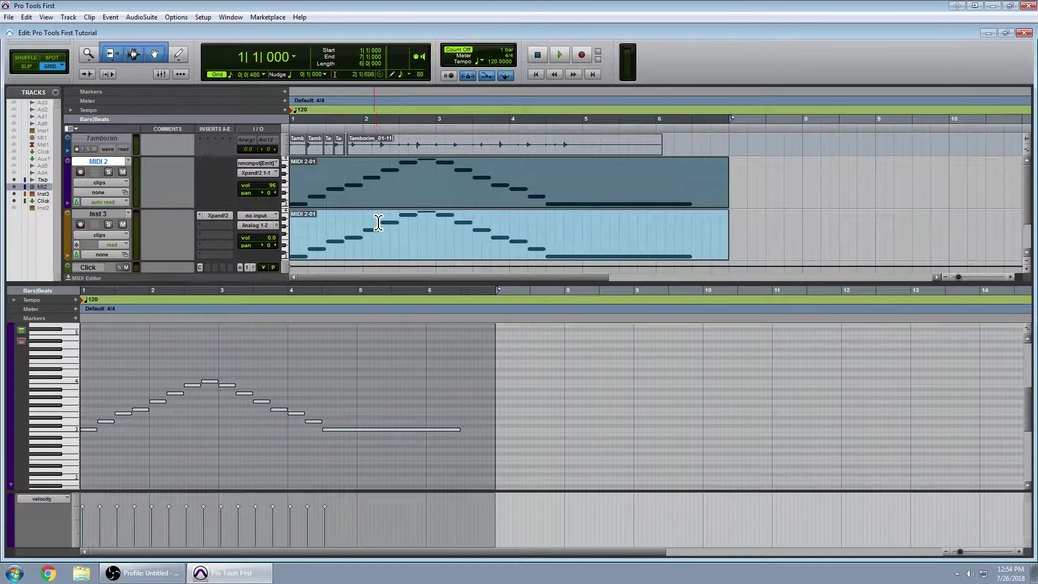
{"action": "left_click", "coordinate": [760, 209]}
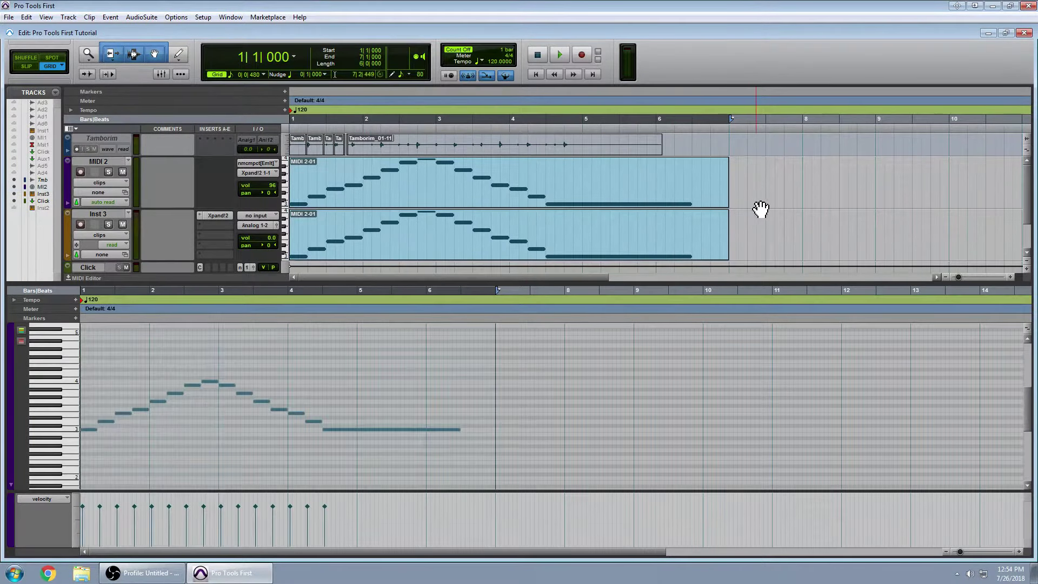
- Select the inactive Tamborim track and make it active
{"action": "left_click", "coordinate": [88, 140]}
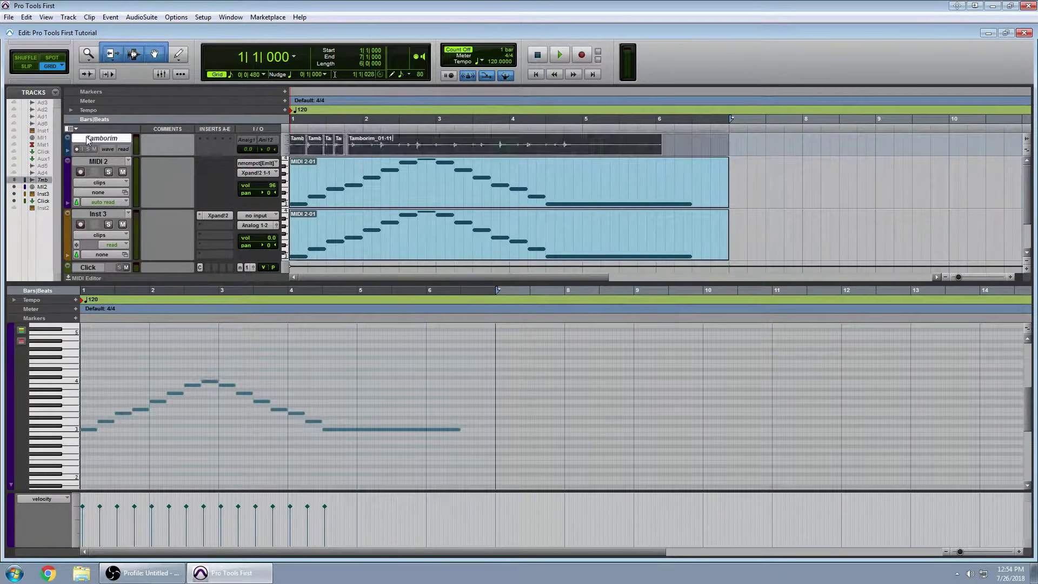
{"action": "left_click", "coordinate": [68, 17]}
{"action": "left_click", "coordinate": [97, 60]}
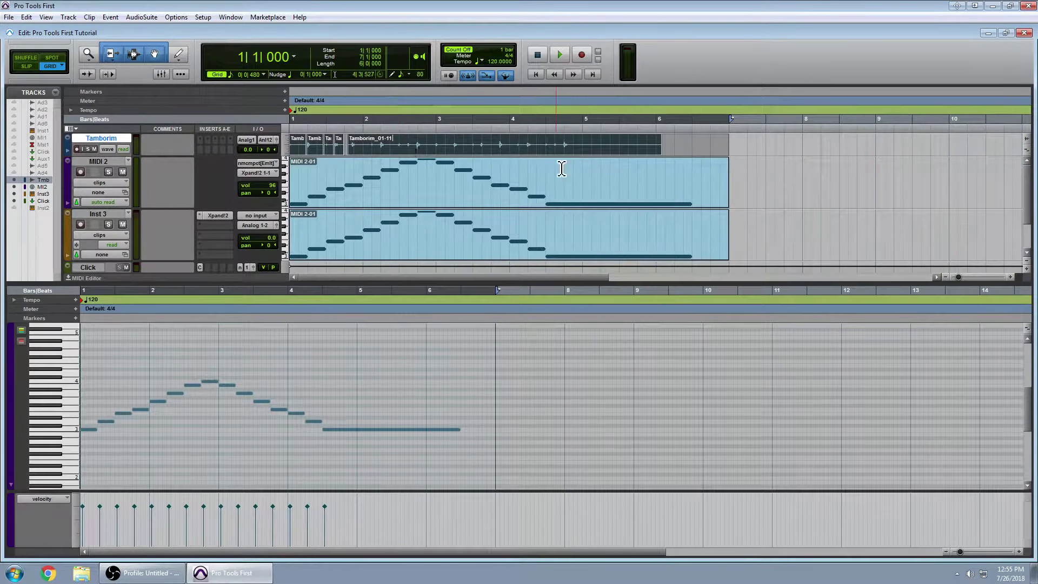
- Place a copy of the Tamborim_01-11 clip at 6|2|000 and undo it
{"action": "left_click", "coordinate": [771, 162]}
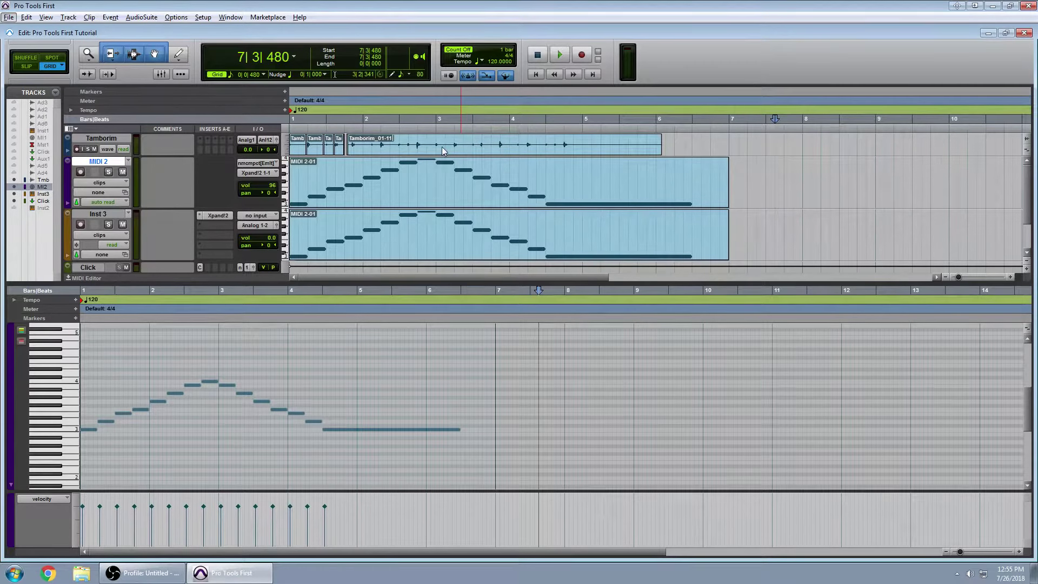
{"action": "left_click_drag", "start_coordinate": [437, 152], "coordinate": [767, 162]}
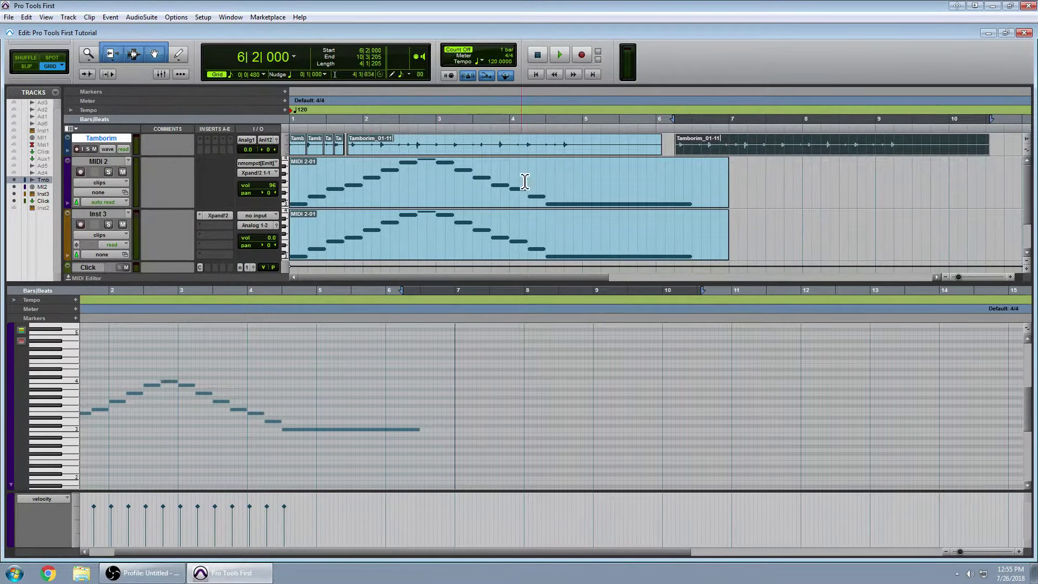
{"action": "key", "text": "ctrl+z"}
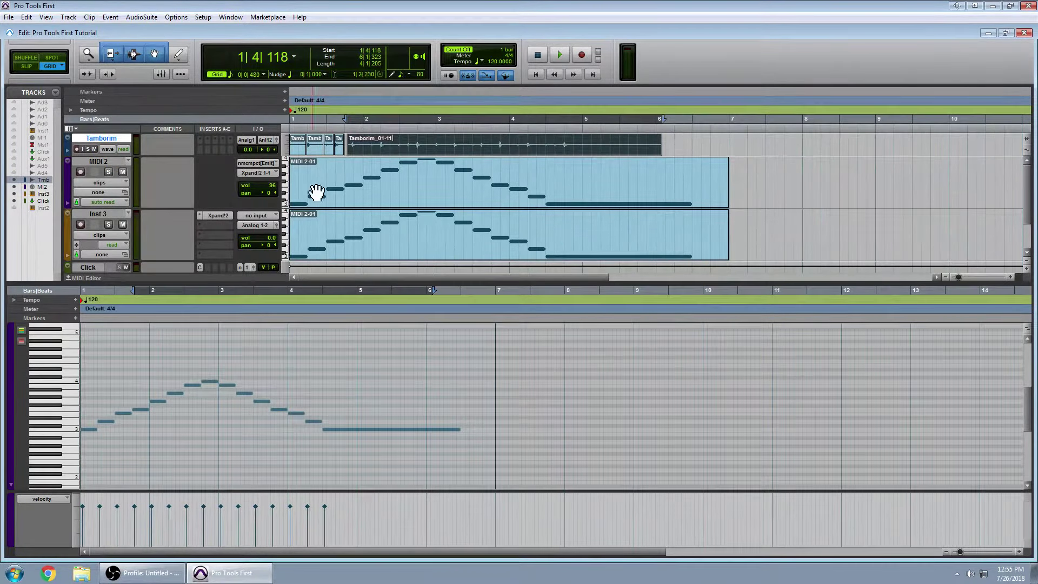
- Make the Tamborim track inactive again
{"action": "left_click", "coordinate": [68, 17]}
{"action": "left_click", "coordinate": [81, 67]}
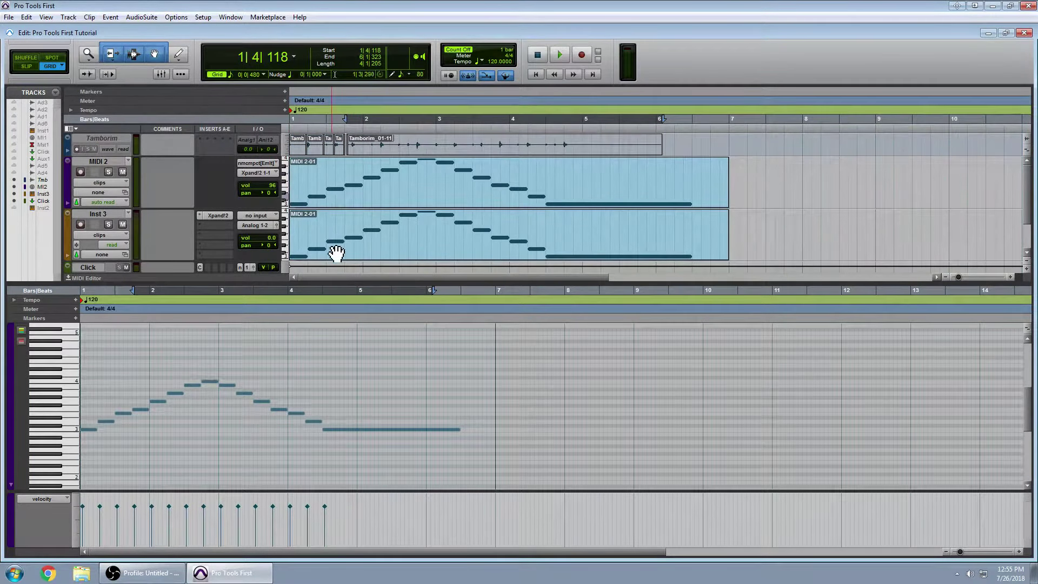
- Play the MIDI 2 and Inst 3 clips together, returning to the session start for a second short listen
{"action": "key", "text": "space"}
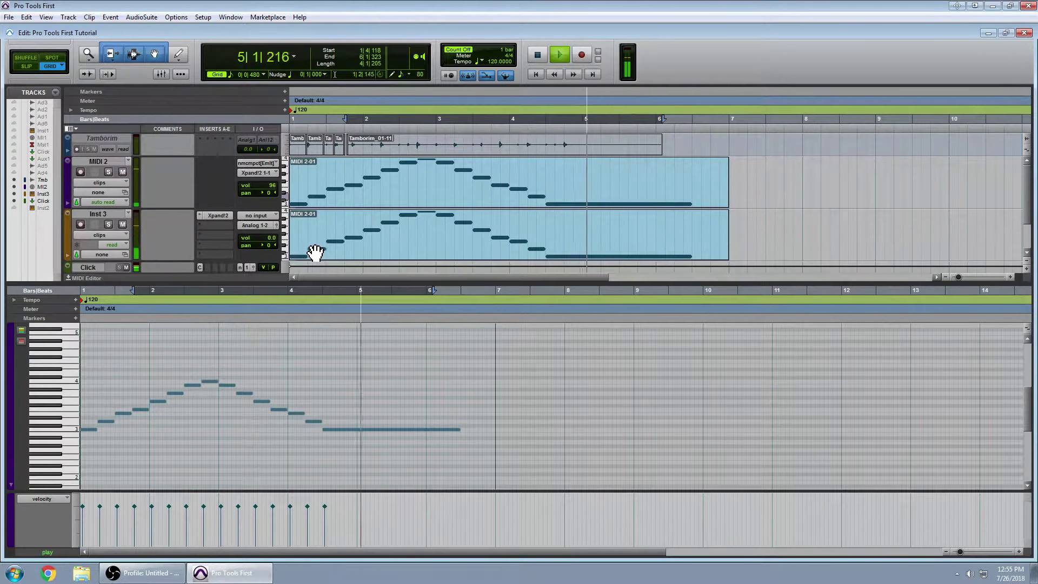
{"action": "key", "text": "space"}
{"action": "key", "text": "Return"}
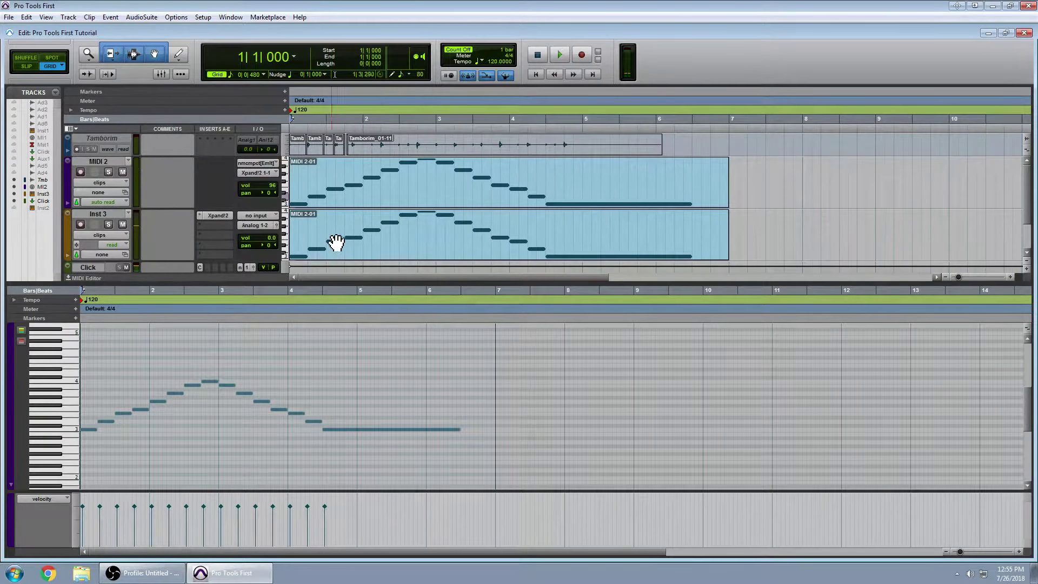
{"action": "key", "text": "space"}
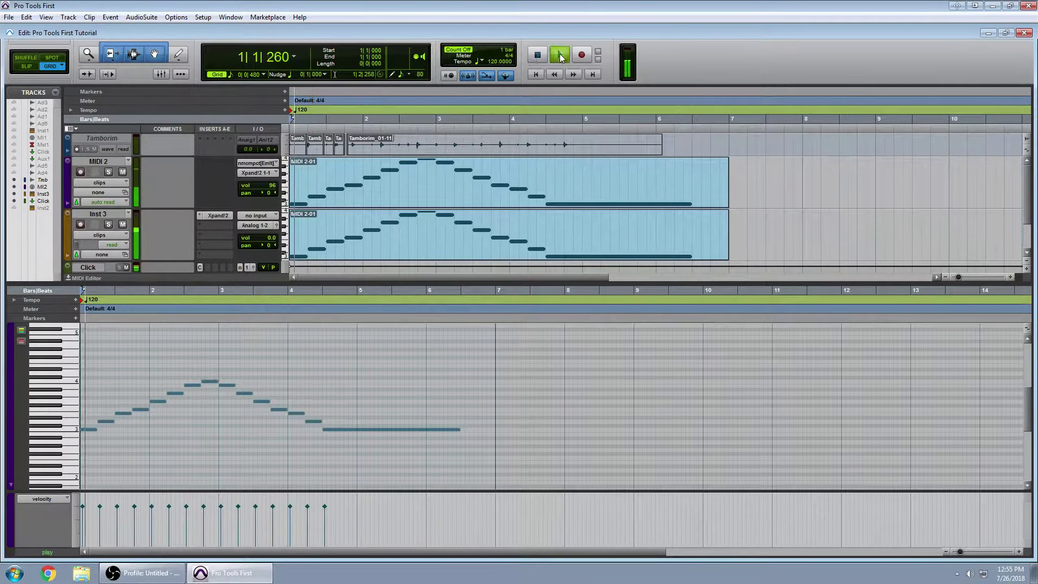
{"action": "left_click", "coordinate": [537, 56]}
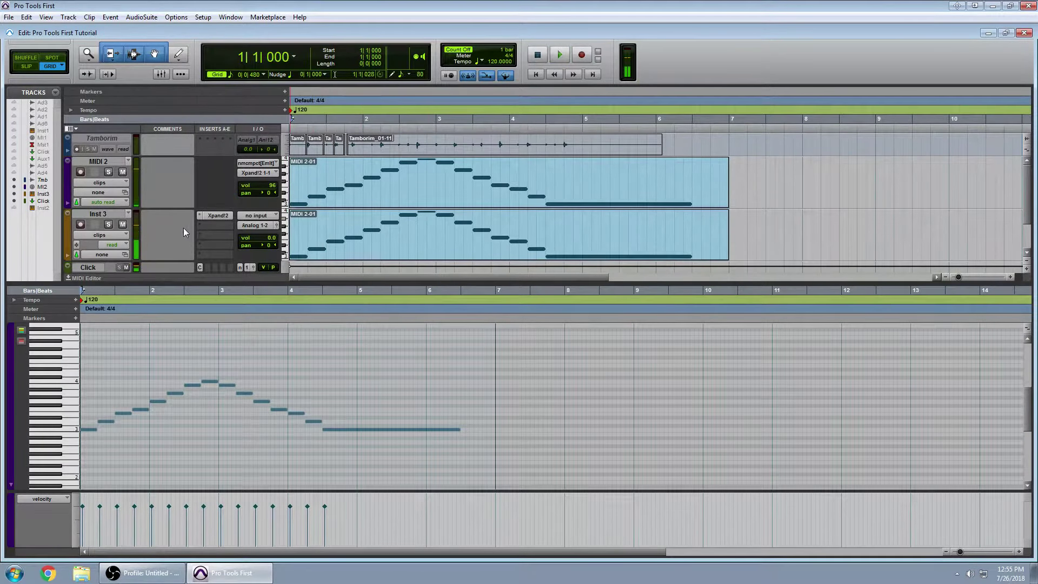
- In Inst 3's Xpand!2, set part B to the 006 Synth Brass sound Digital Brass+ on MIDI channel 2
{"action": "left_click", "coordinate": [217, 215]}
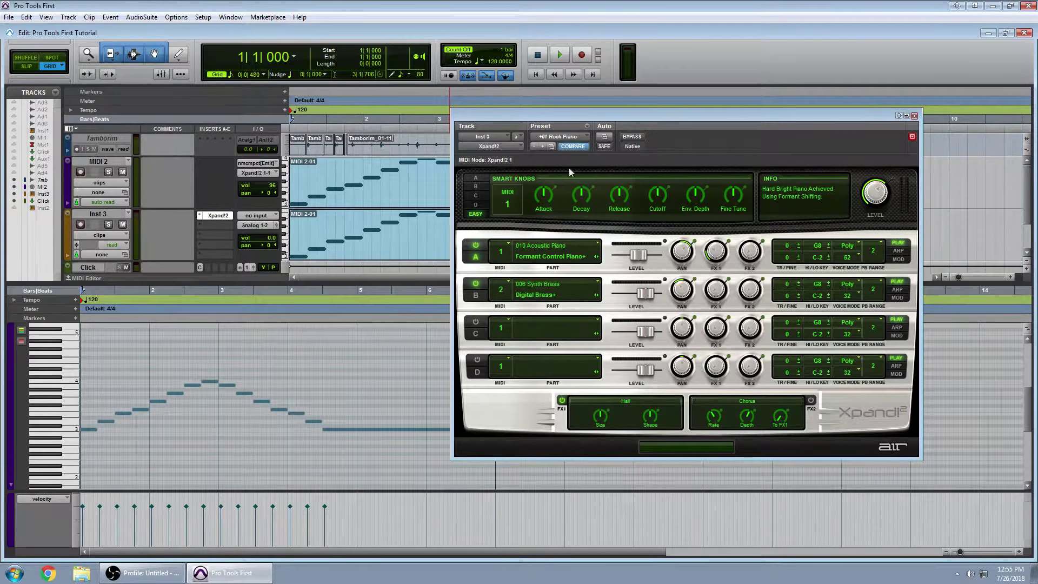
{"action": "left_click", "coordinate": [566, 137]}
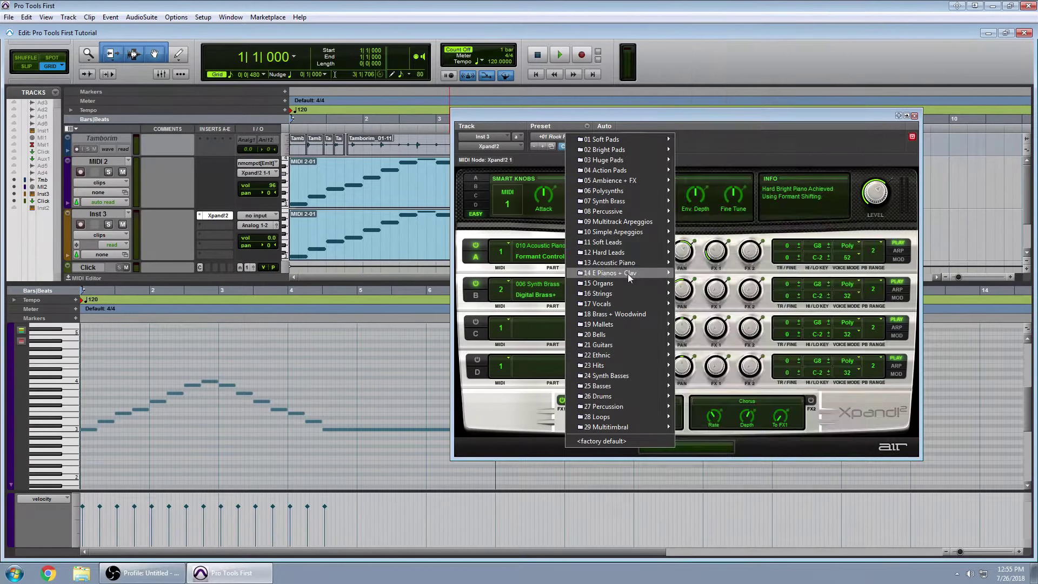
{"action": "left_click", "coordinate": [603, 118]}
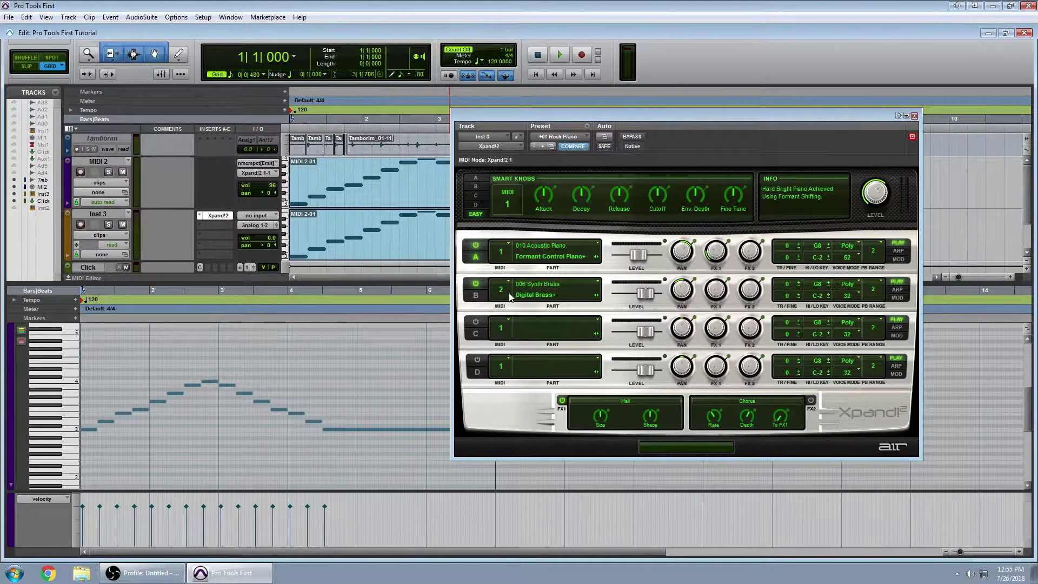
- Route the MIDI 2 track's output to channel 2 of Inst 3's Xpand!2 1
{"action": "left_click", "coordinate": [348, 190]}
{"action": "left_click", "coordinate": [260, 173]}
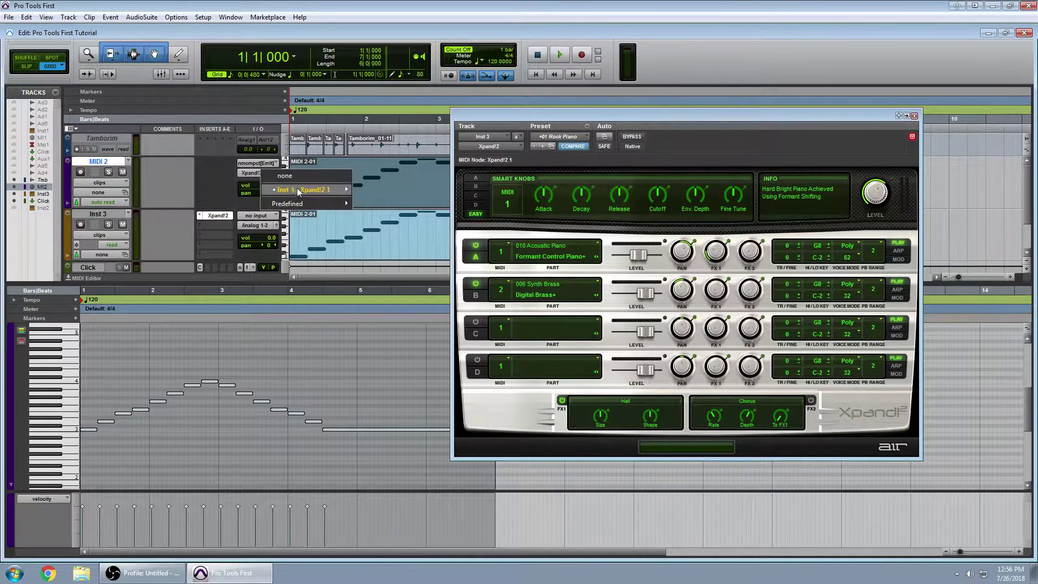
{"action": "mouse_move", "coordinate": [297, 187]}
{"action": "left_click", "coordinate": [382, 200]}
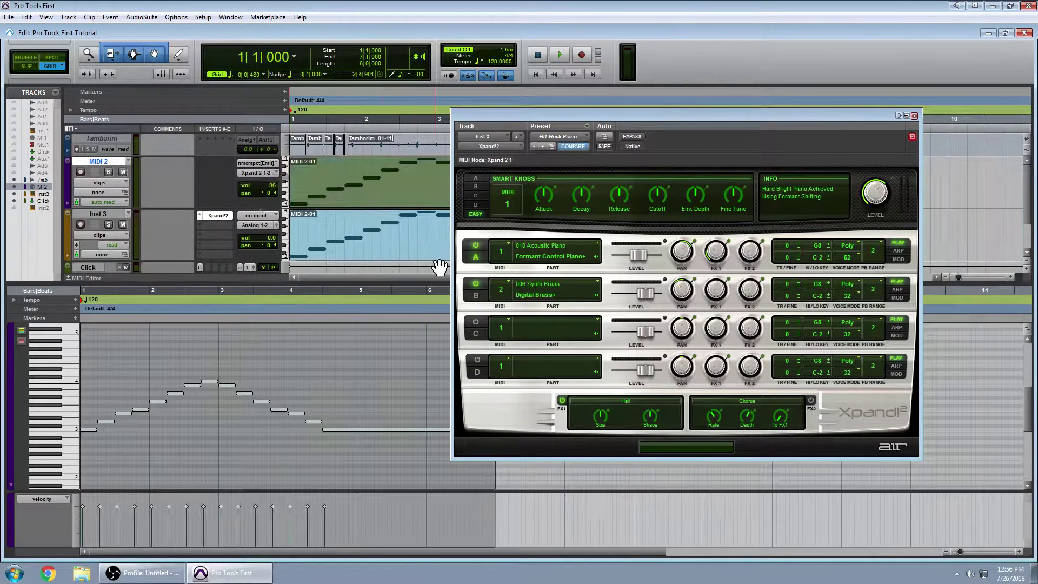
- Return to the session start and play both tracks to hear the two Xpand!2 parts together
{"action": "key", "text": "Return"}
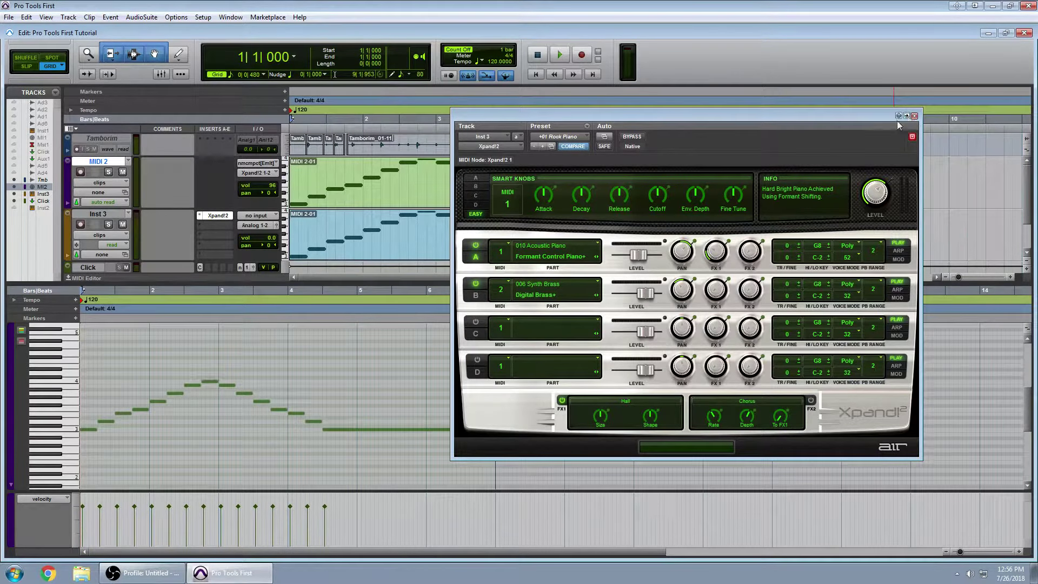
{"action": "key", "text": "space"}
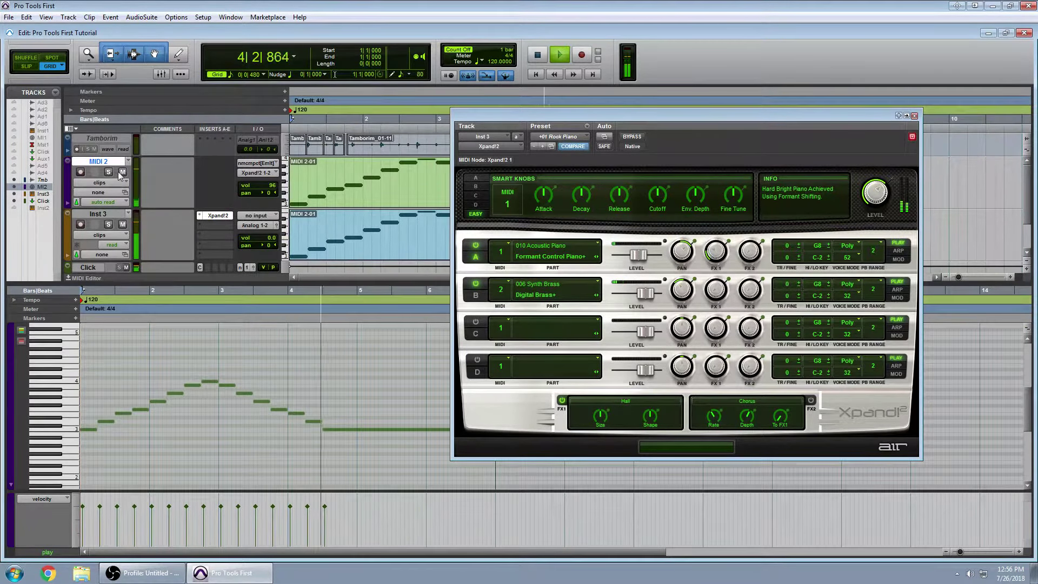
{"action": "key", "text": "space"}
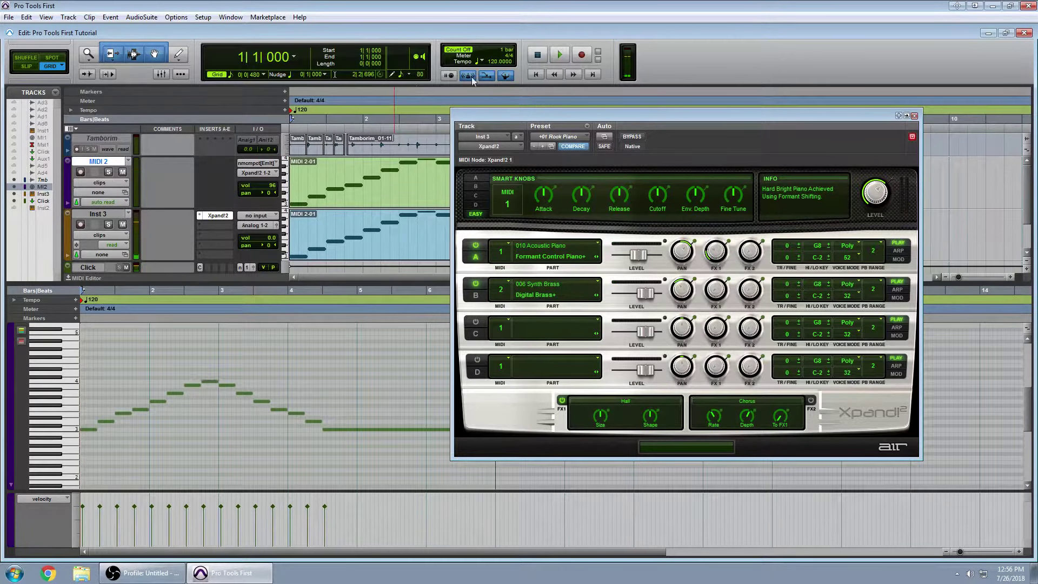
- Turn the metronome off and play the session while muting and unmuting the MIDI 2 track to compare the sounds
{"action": "key", "text": "space"}
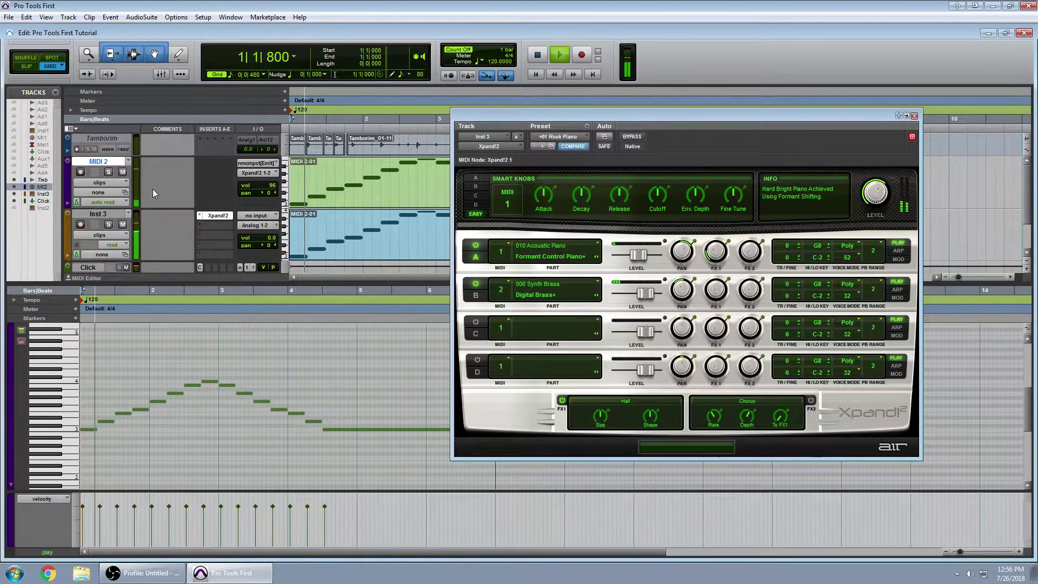
{"action": "left_click", "coordinate": [123, 171]}
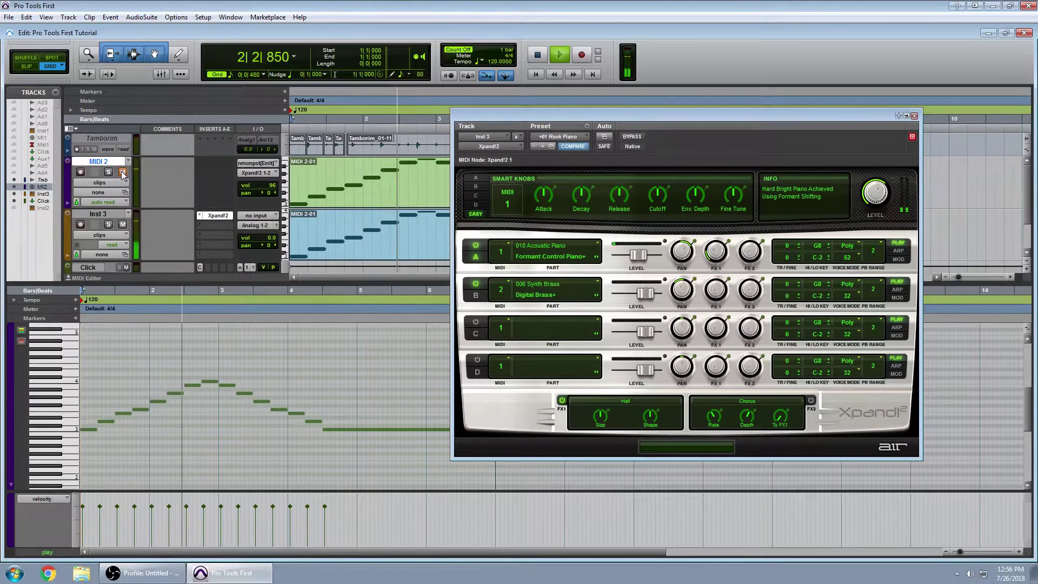
{"action": "left_click", "coordinate": [123, 172]}
{"action": "key", "text": "space"}
{"action": "key", "text": "space"}
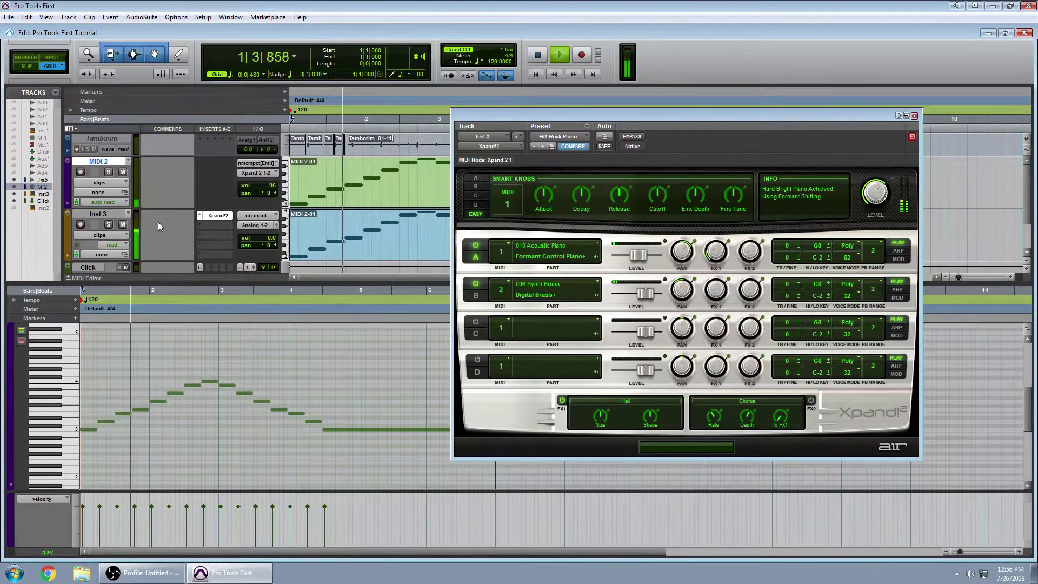
{"action": "left_click", "coordinate": [123, 172]}
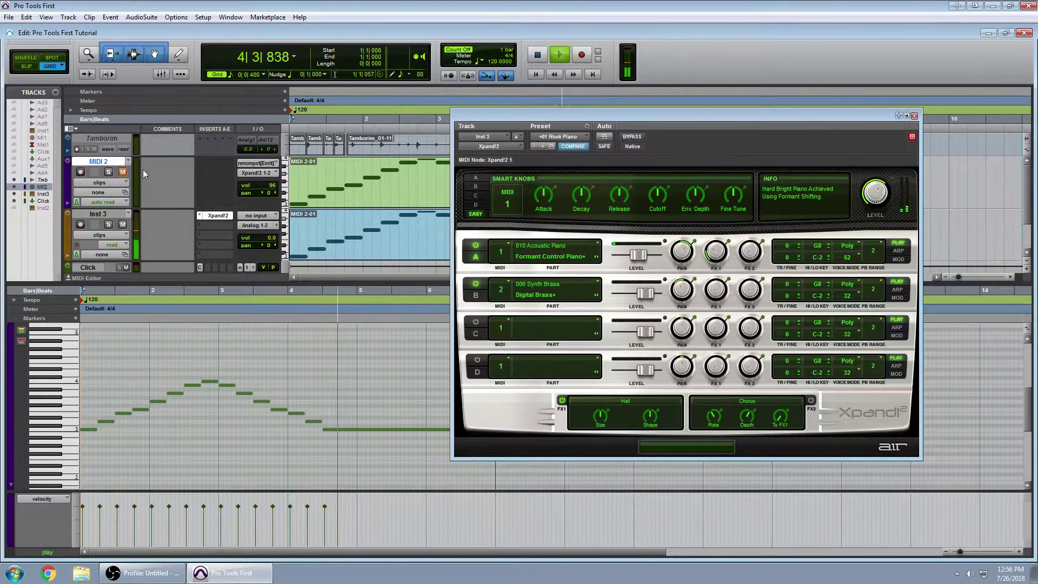
{"action": "left_click", "coordinate": [128, 172]}
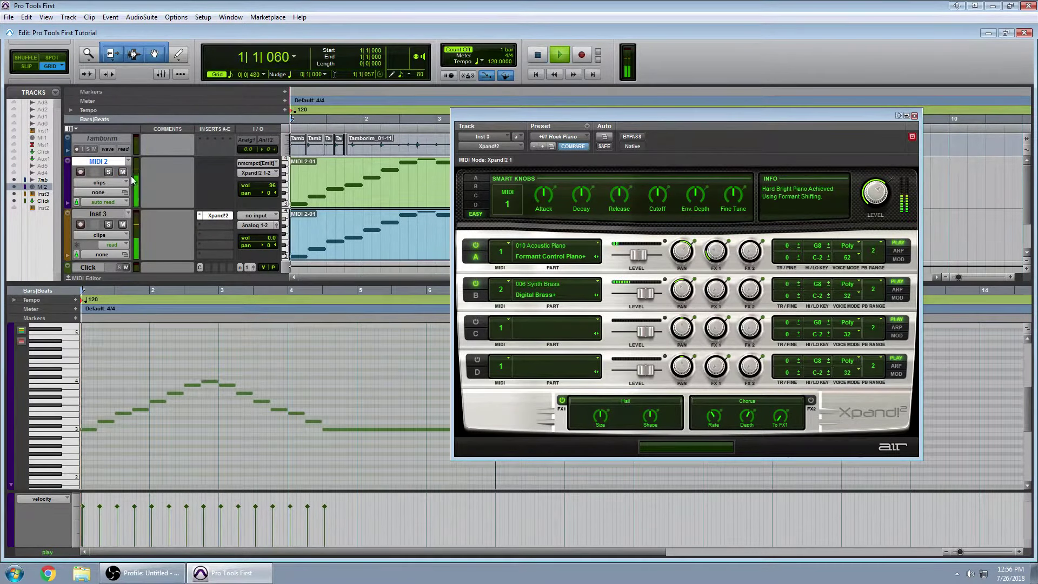
{"action": "key", "text": "space"}
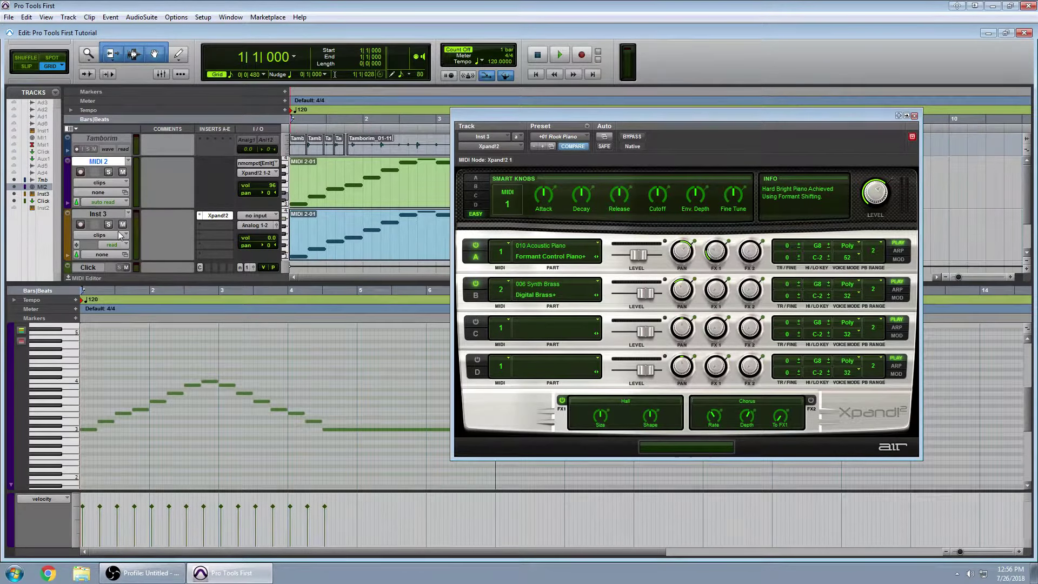
- Play the session and unmute the Inst 3 track during playback, stop it, and close the Xpand!2 window
{"action": "key", "text": "space"}
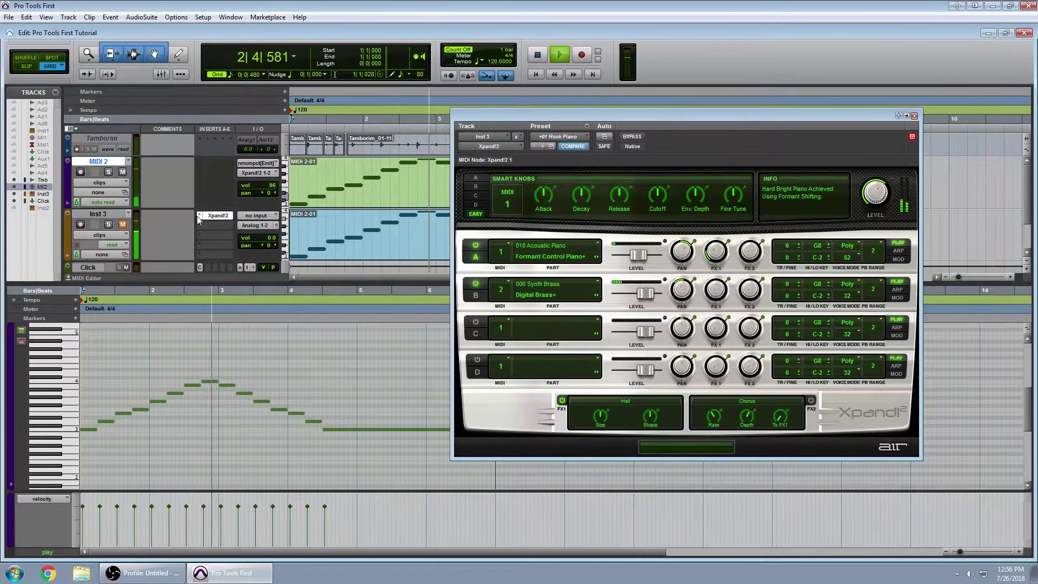
{"action": "left_click", "coordinate": [123, 224]}
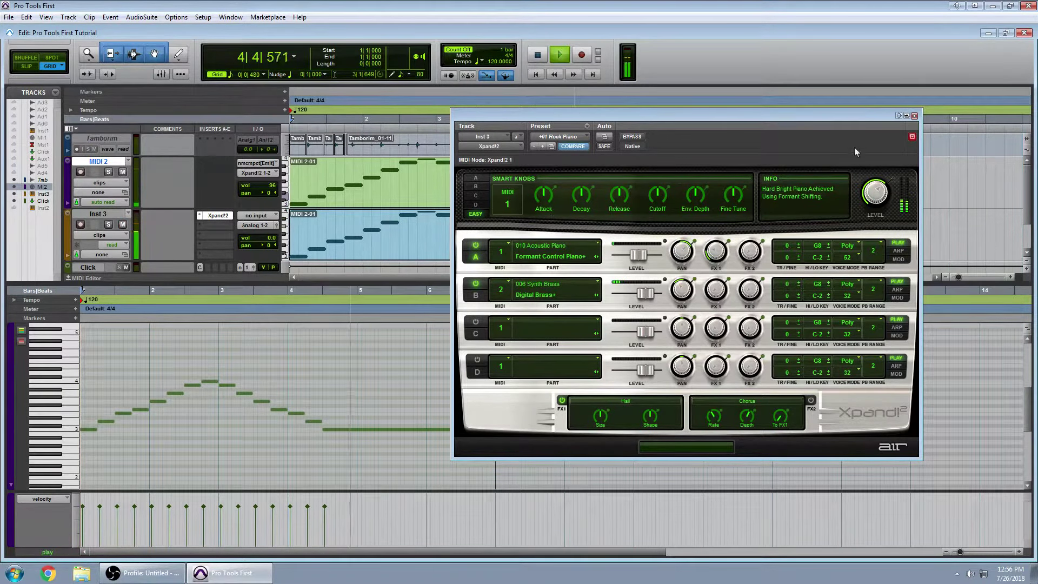
{"action": "key", "text": "space"}
{"action": "left_click", "coordinate": [914, 117]}
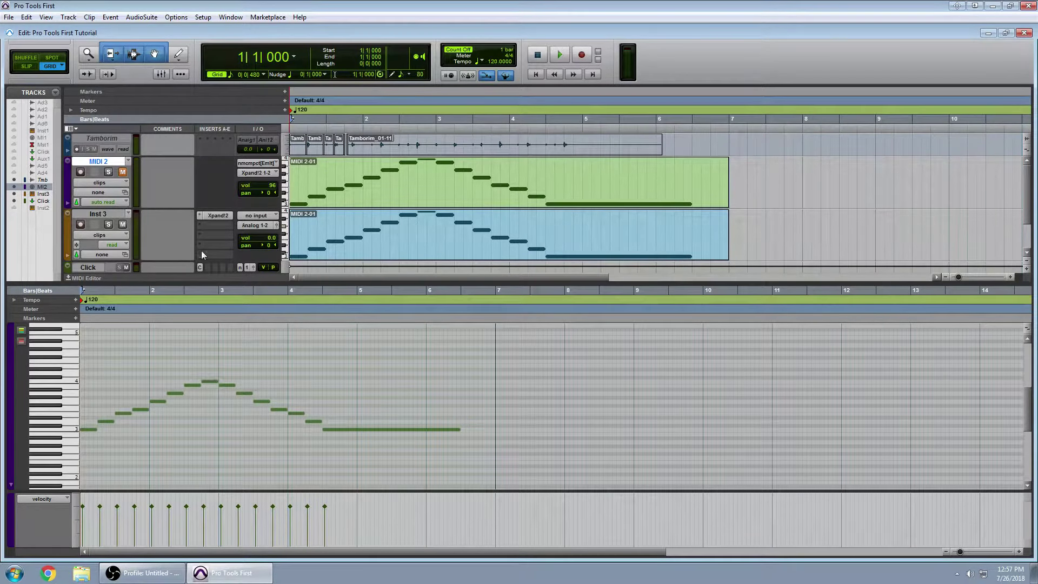
- Reopen Inst 3's Xpand!2 lower on the screen and look through its preset categories
{"action": "left_click", "coordinate": [217, 214]}
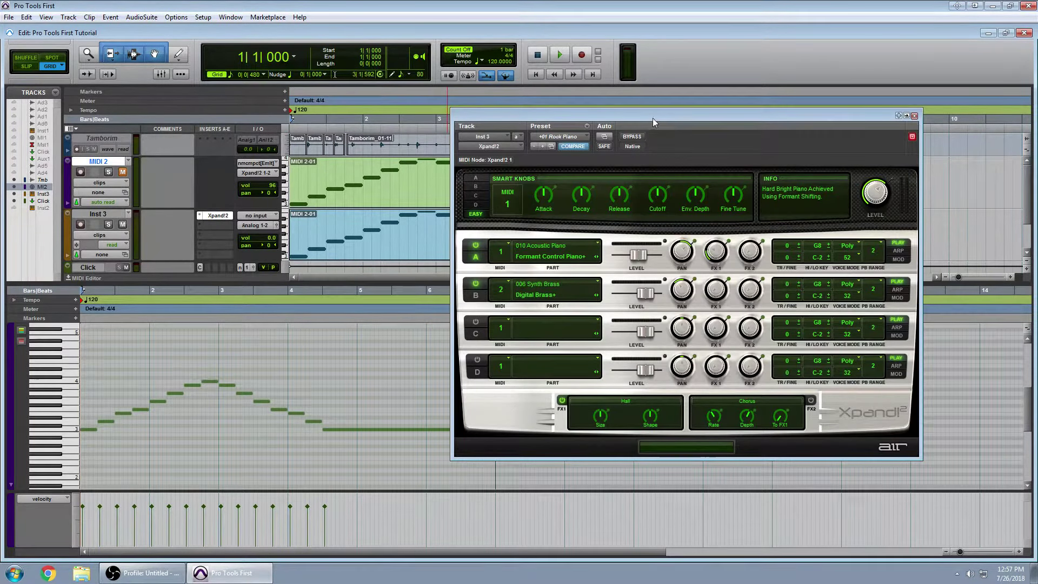
{"action": "left_click_drag", "start_coordinate": [653, 118], "coordinate": [605, 187]}
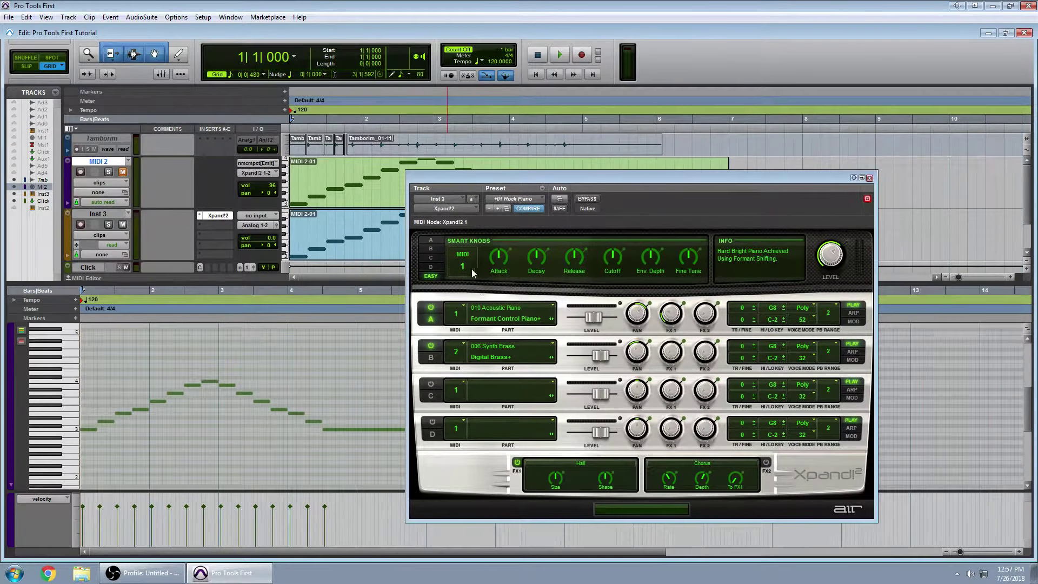
{"action": "key", "text": "space"}
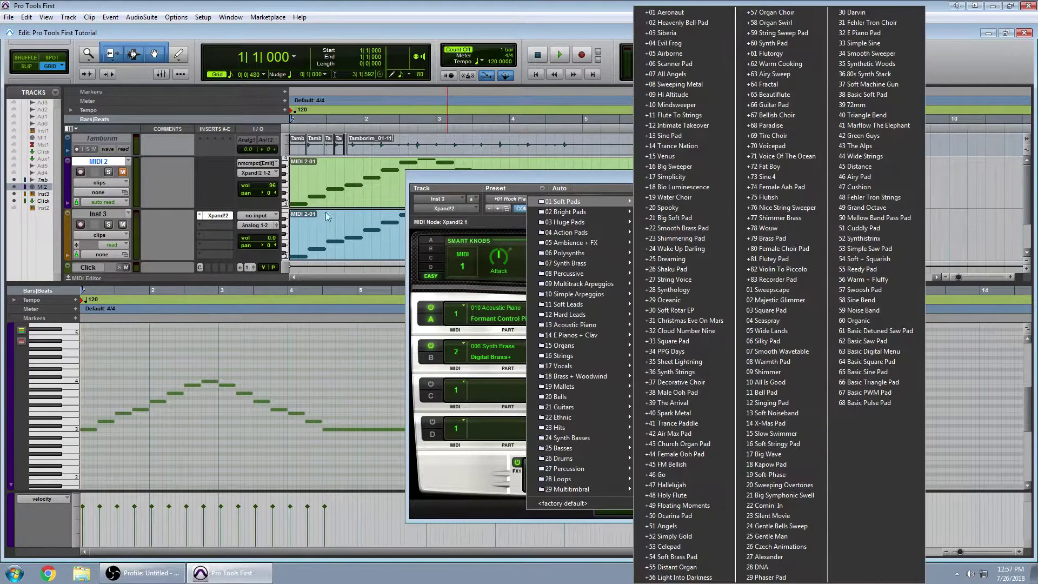
{"action": "left_click", "coordinate": [335, 279]}
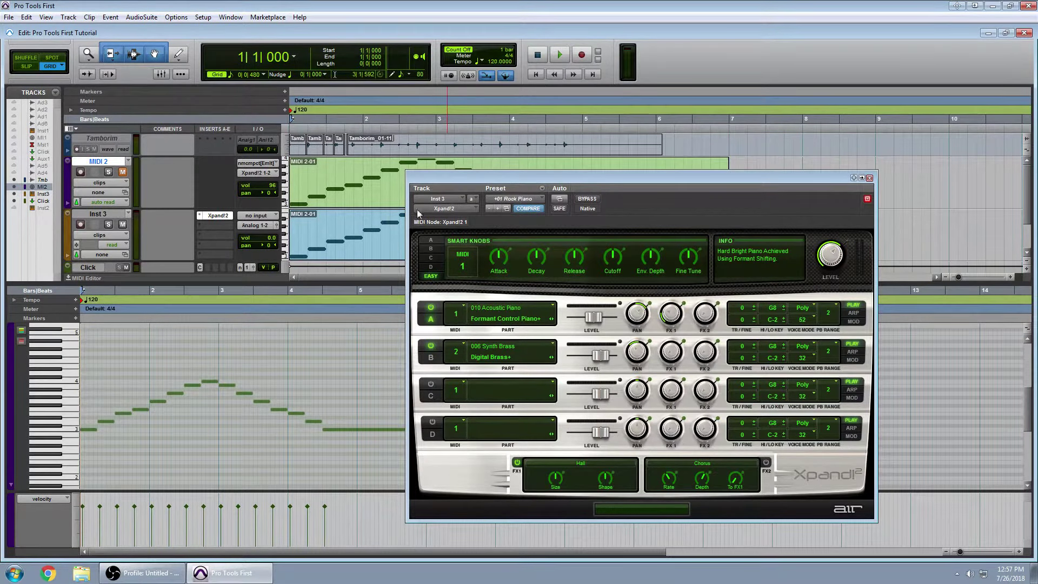
- Remove the Xpand!2 insert from Inst 3 and insert a fresh Xpand!2 (mono) instrument in its place
{"action": "left_click", "coordinate": [201, 216]}
{"action": "left_click", "coordinate": [201, 218]}
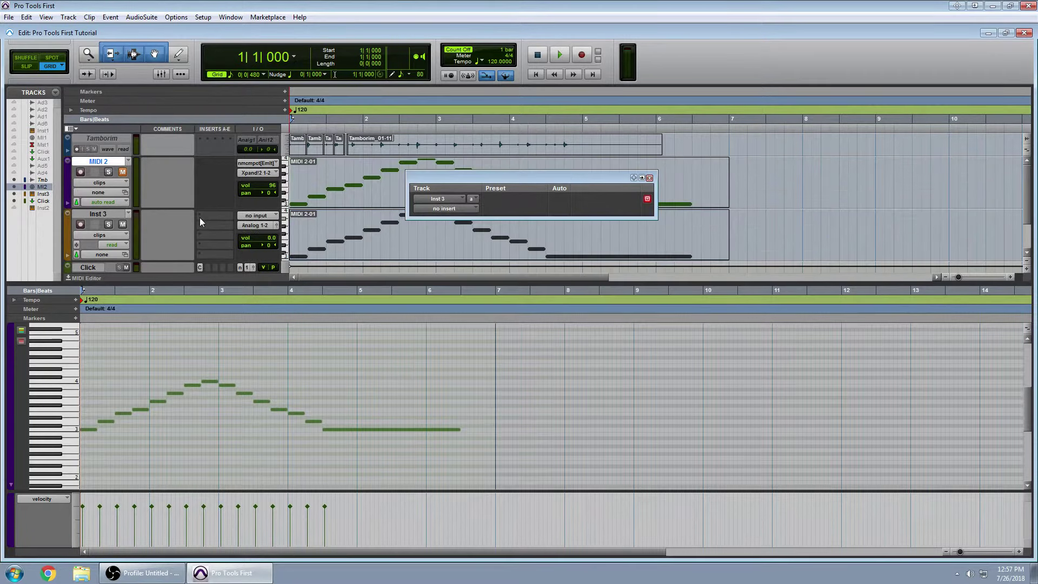
{"action": "left_click", "coordinate": [201, 217]}
{"action": "mouse_move", "coordinate": [245, 233]}
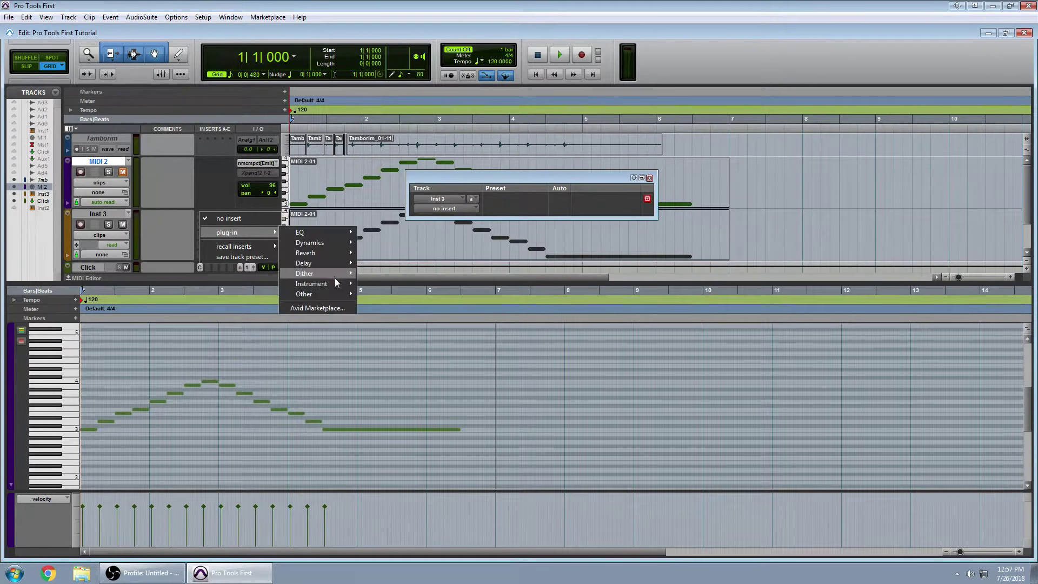
{"action": "mouse_move", "coordinate": [337, 282]}
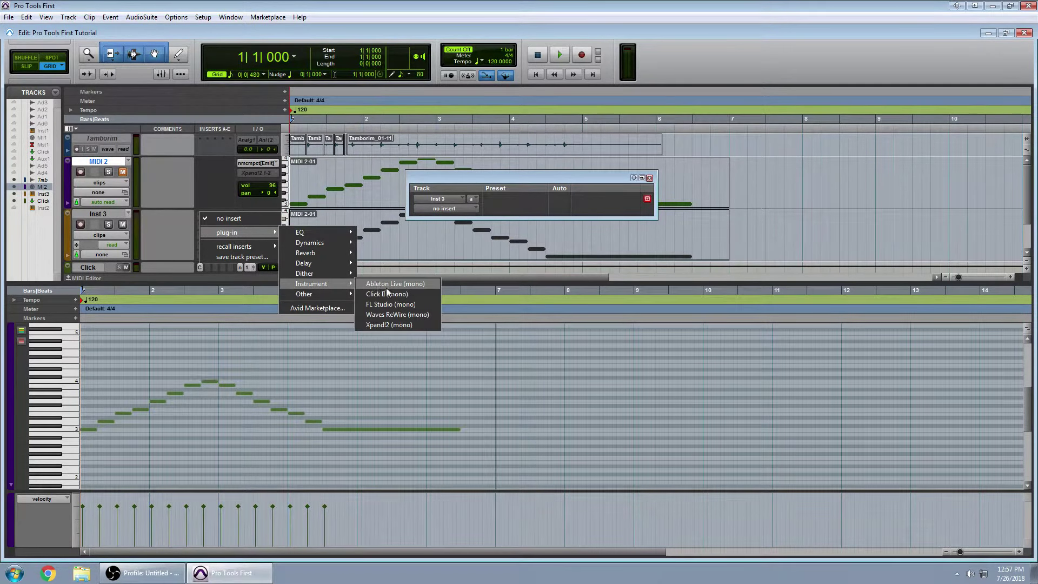
{"action": "left_click", "coordinate": [394, 324]}
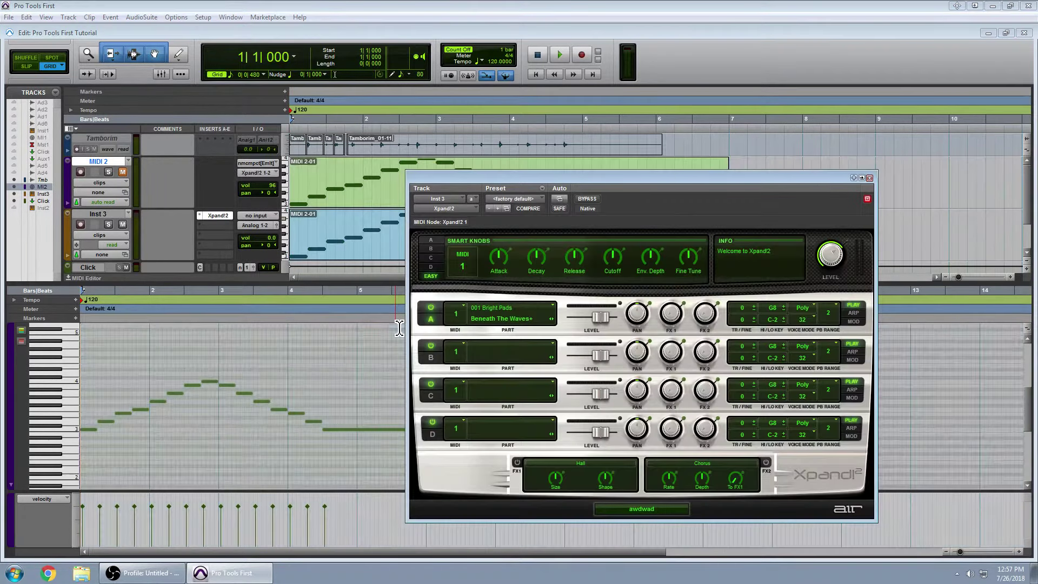
- Play the session to hear the default Beneath The Waves+ sound, moving the Xpand!2 window off the clips
{"action": "key", "text": "space"}
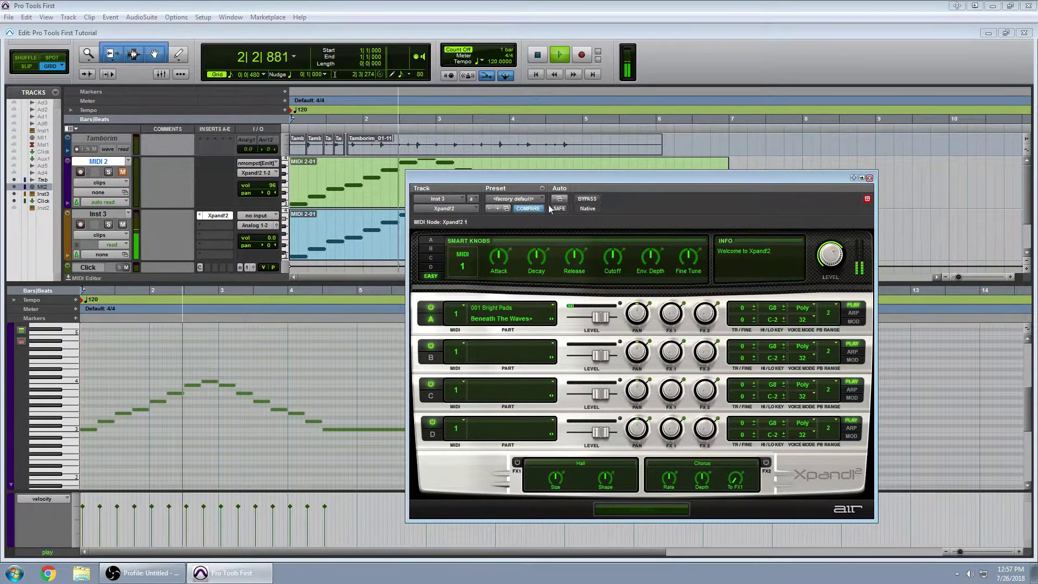
{"action": "left_click_drag", "start_coordinate": [548, 176], "coordinate": [581, 154]}
{"action": "key", "text": "space"}
{"action": "key", "text": "space"}
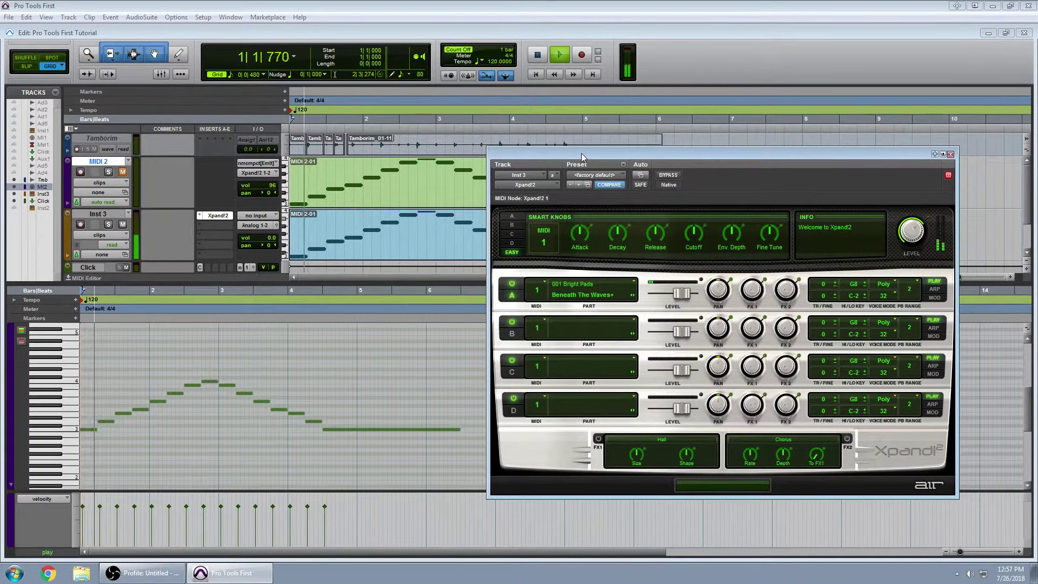
{"action": "key", "text": "space"}
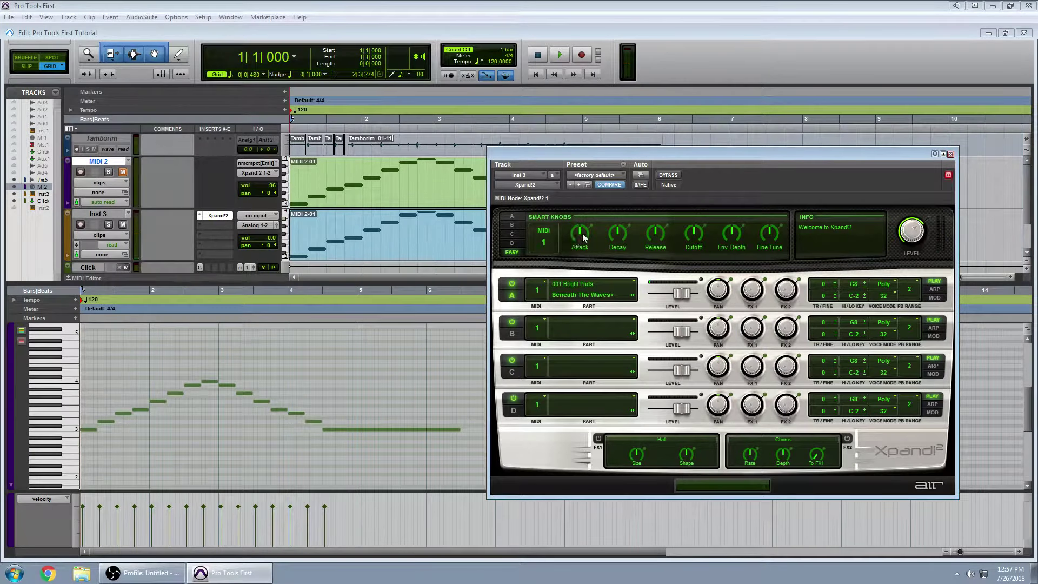
- Adjust the Attack smart knob and lower it to -100 % while replaying the session to hear the effect
{"action": "key", "text": "space"}
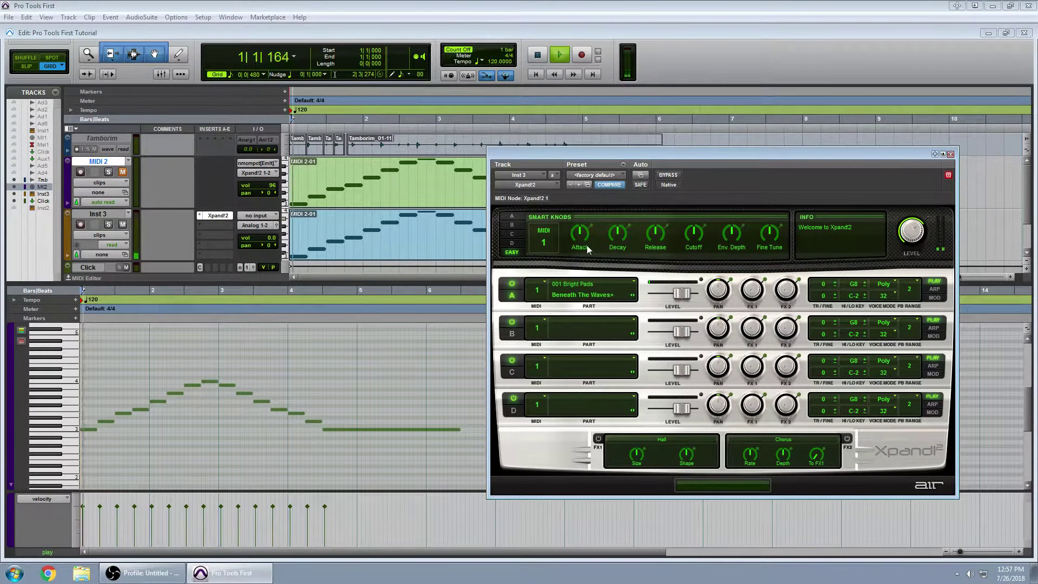
{"action": "left_click_drag", "start_coordinate": [586, 245], "coordinate": [570, 281]}
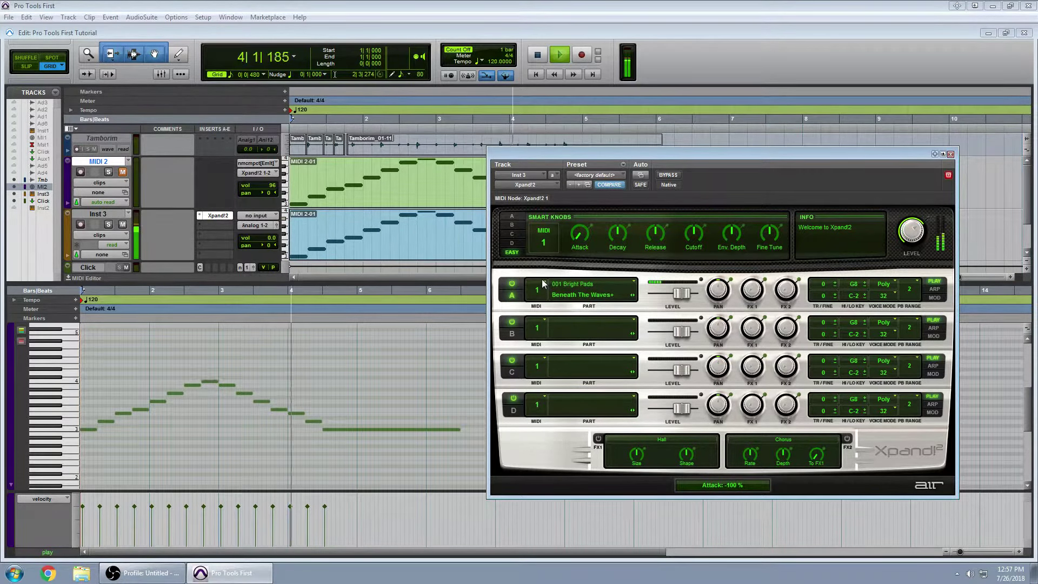
{"action": "key", "text": "space"}
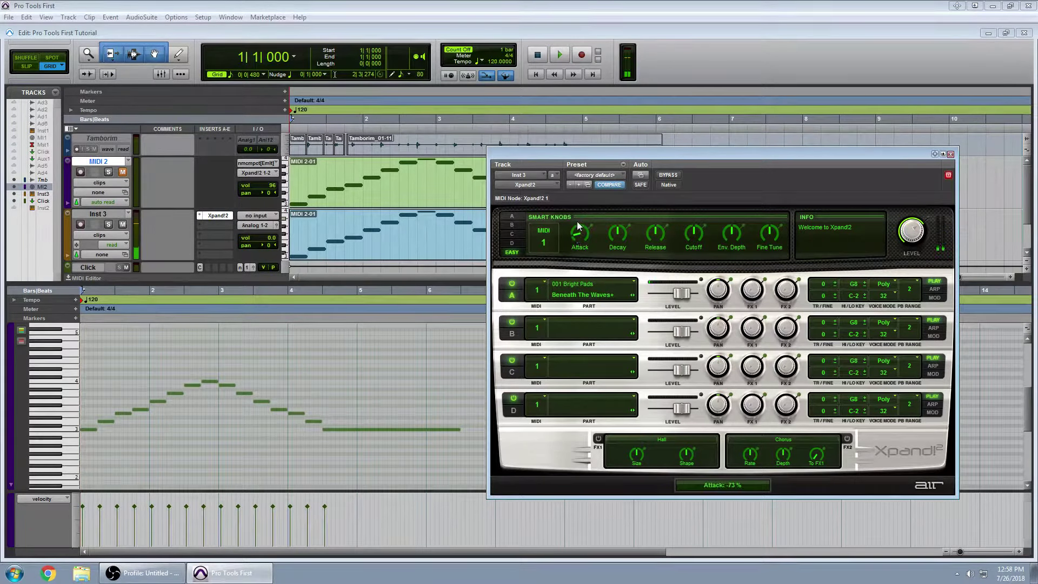
{"action": "left_click_drag", "start_coordinate": [576, 253], "coordinate": [576, 216]}
{"action": "key", "text": "space"}
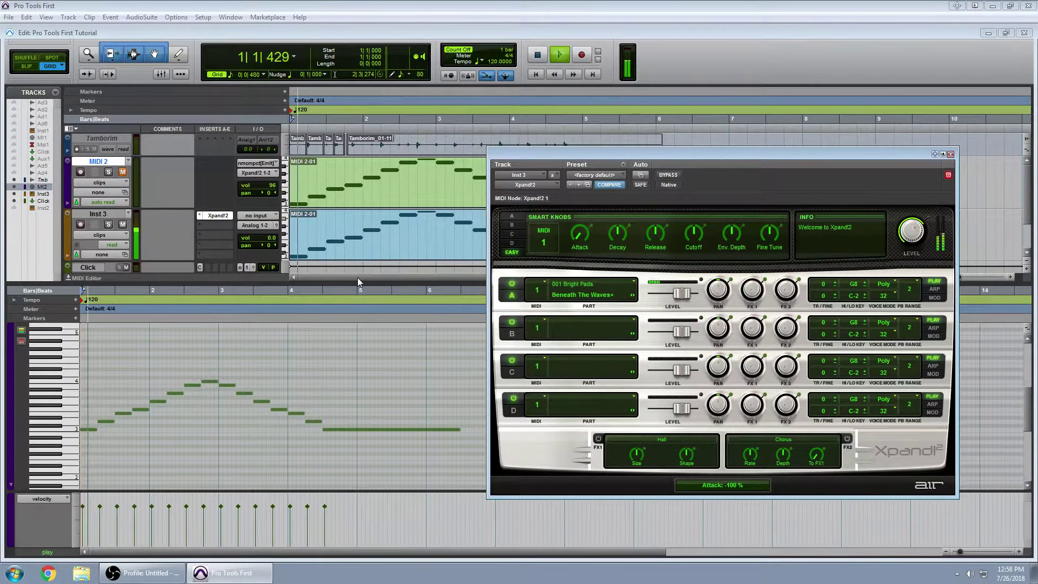
{"action": "key", "text": "space"}
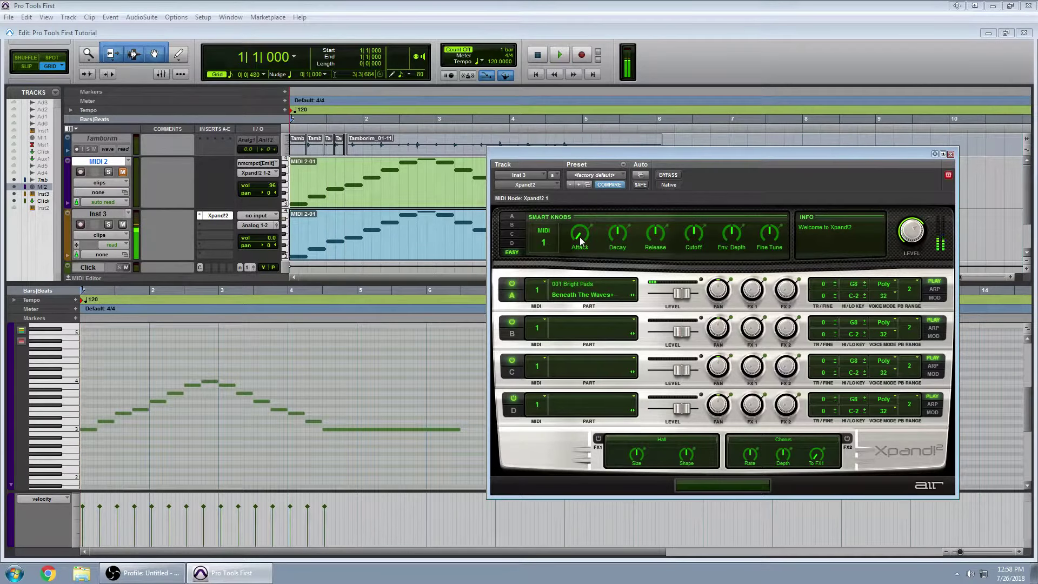
- Raise the Attack well up and bring it back to -100 %, playing the session to compare both settings
{"action": "left_click_drag", "start_coordinate": [581, 243], "coordinate": [578, 212]}
{"action": "key", "text": "space"}
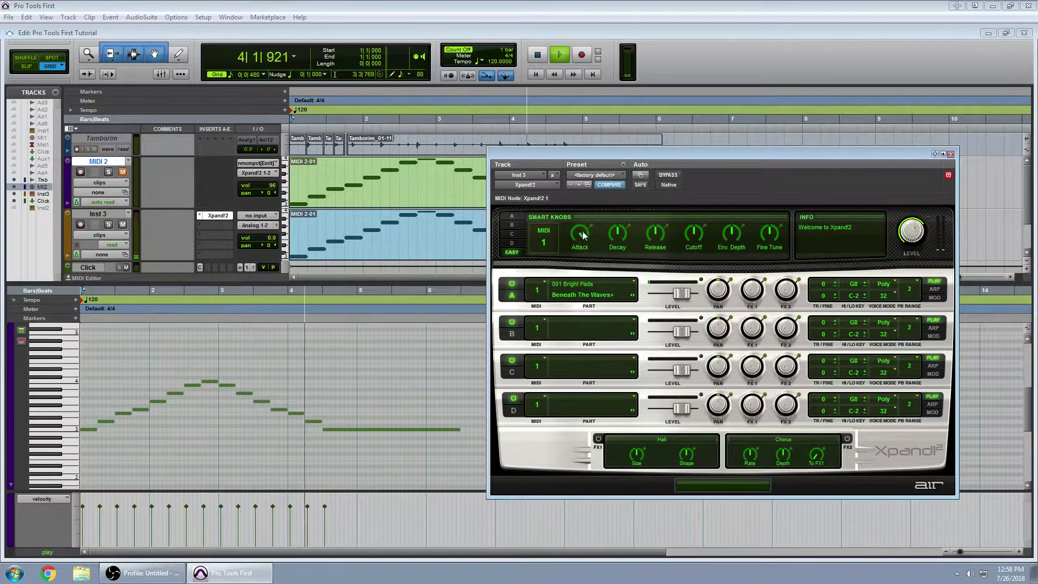
{"action": "left_click_drag", "start_coordinate": [580, 233], "coordinate": [579, 259]}
{"action": "key", "text": "space"}
{"action": "key", "text": "space"}
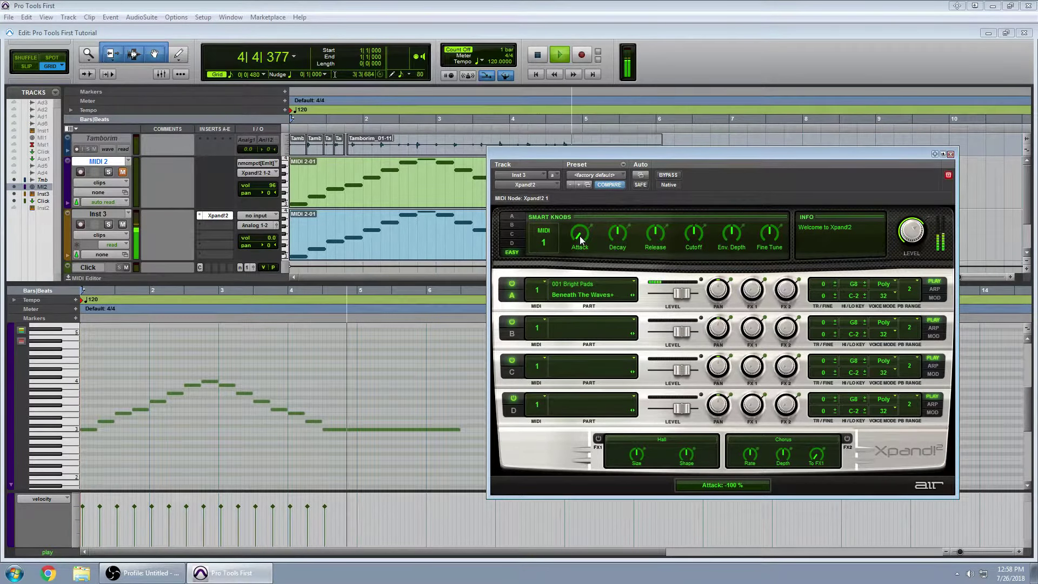
{"action": "key", "text": "space"}
- Set the Attack to -89 % and play the session to hear it
{"action": "left_click_drag", "start_coordinate": [579, 236], "coordinate": [579, 234]}
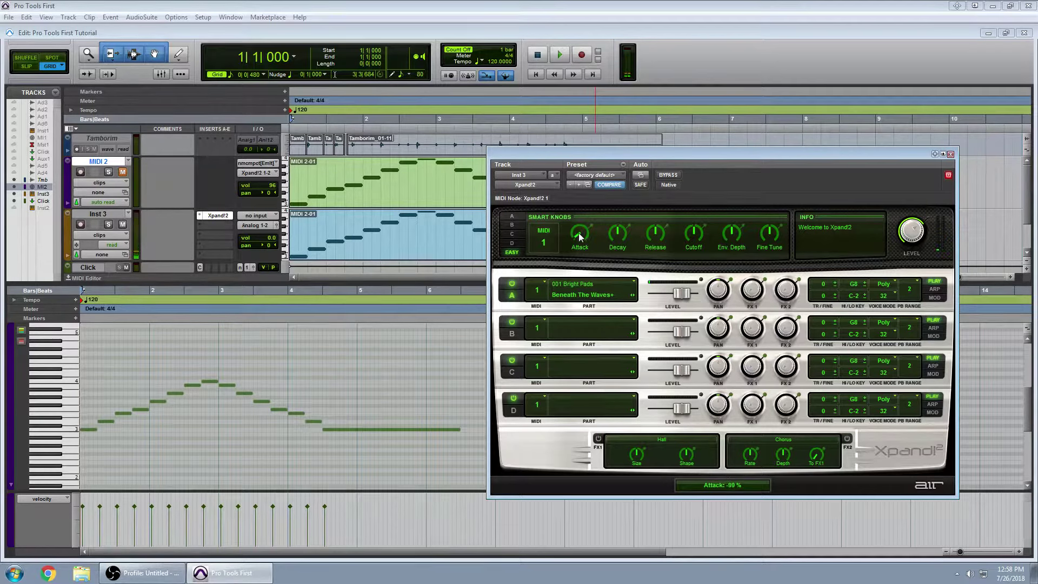
{"action": "key", "text": "space"}
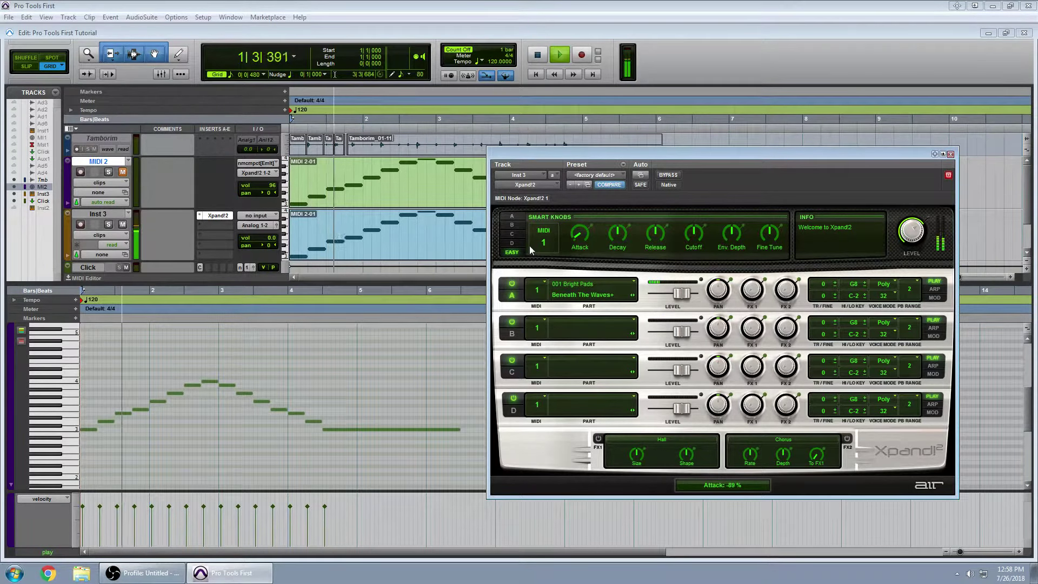
{"action": "key", "text": "space"}
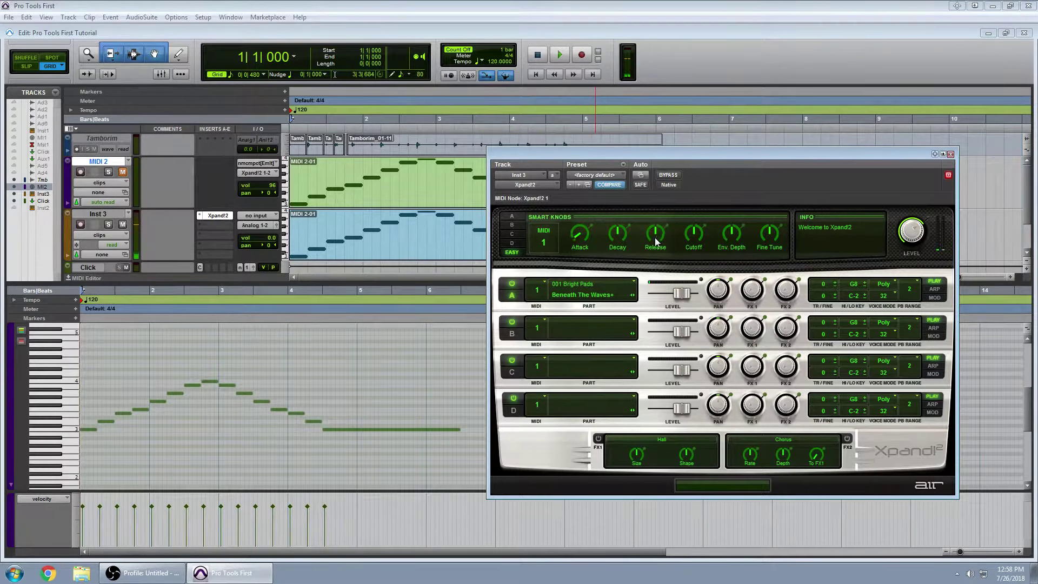
- Play the session with the Release at +100 %, and replay it with the Release lowered to its minimum
{"action": "key", "text": "space"}
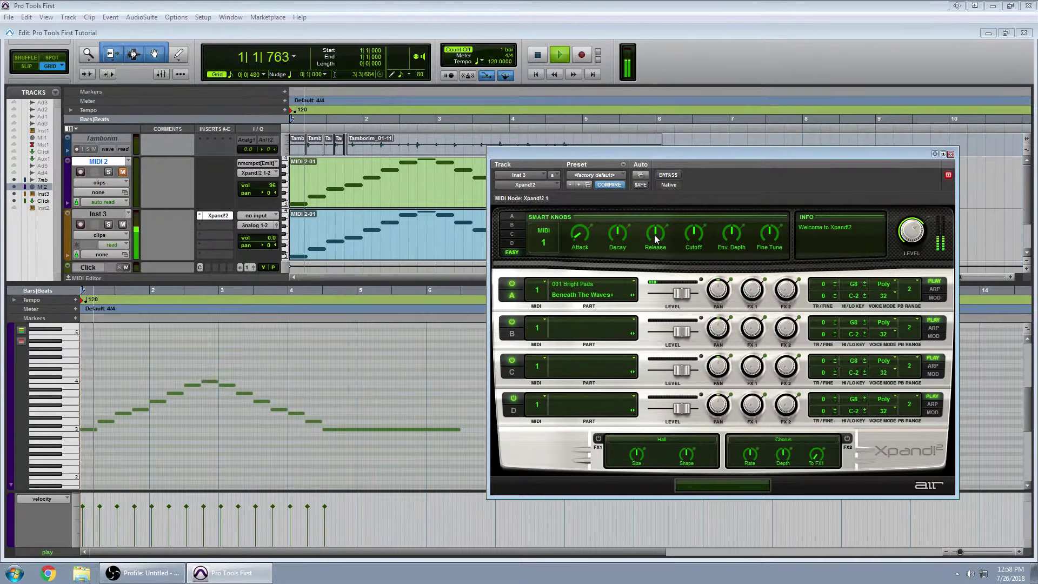
{"action": "left_click_drag", "start_coordinate": [655, 240], "coordinate": [671, 161]}
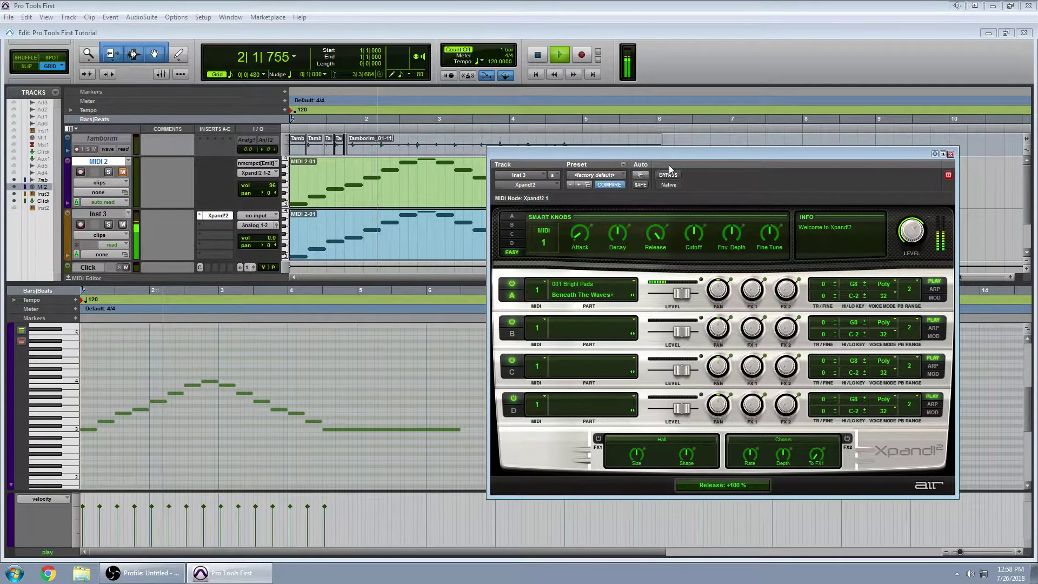
{"action": "key", "text": "space"}
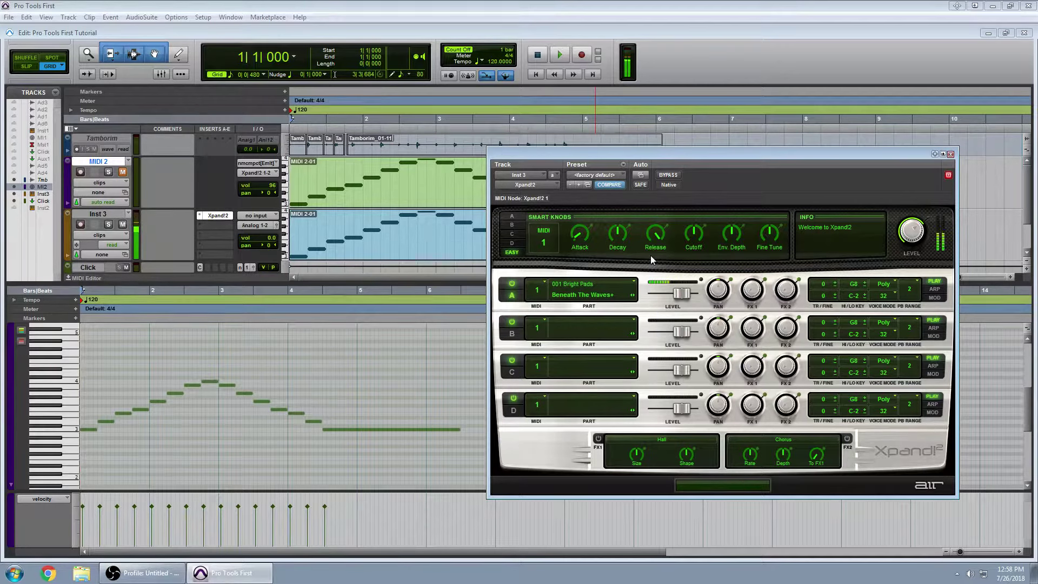
{"action": "left_click_drag", "start_coordinate": [650, 255], "coordinate": [650, 314]}
{"action": "key", "text": "space"}
{"action": "key", "text": "space"}
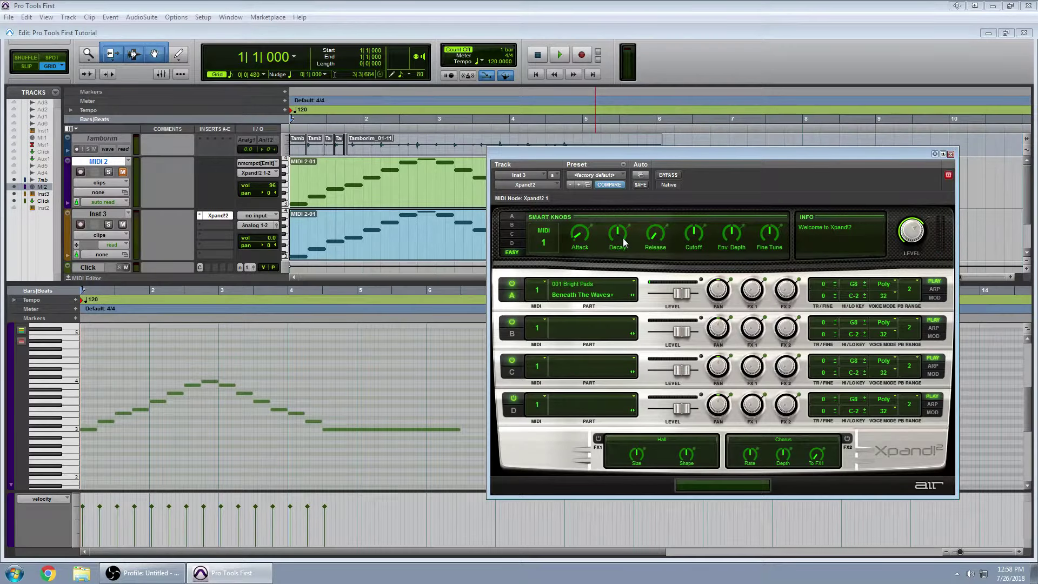
- Play the session while sweeping the Decay to +100 % and down to -100 %, and raise it back toward the middle
{"action": "key", "text": "space"}
{"action": "left_click_drag", "start_coordinate": [624, 242], "coordinate": [605, 161]}
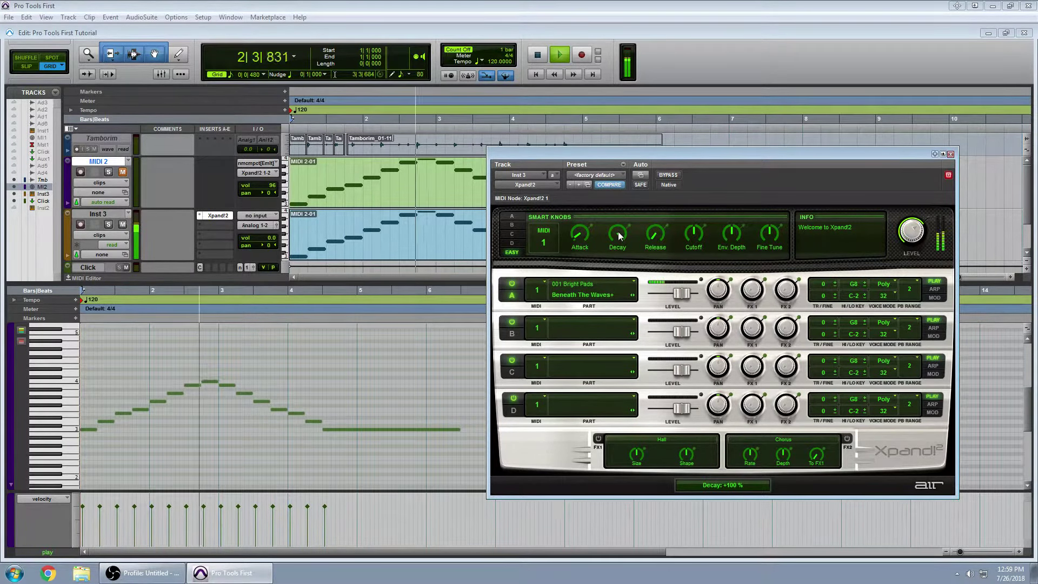
{"action": "left_click_drag", "start_coordinate": [618, 235], "coordinate": [624, 343]}
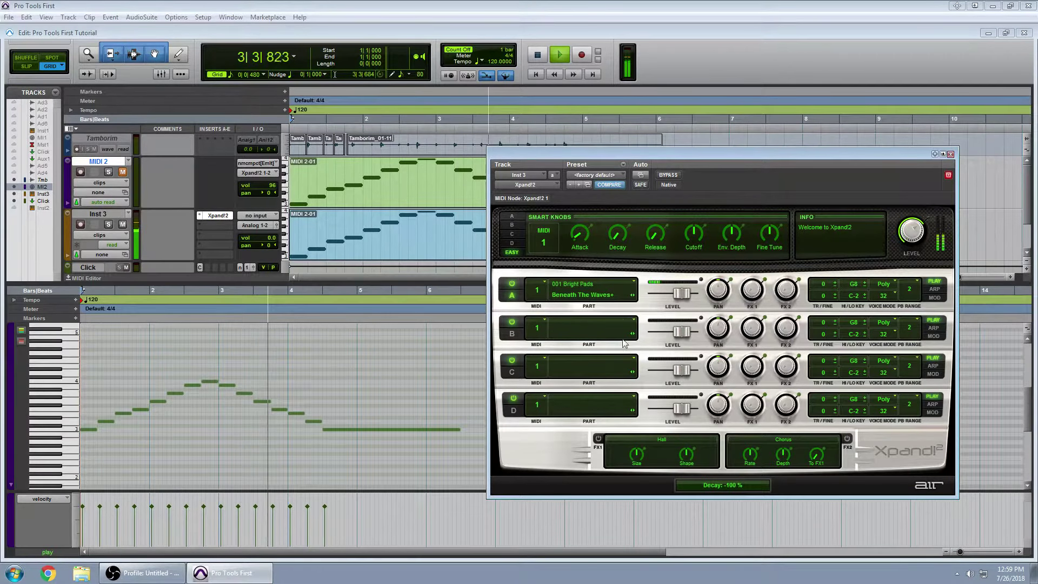
{"action": "key", "text": "space"}
{"action": "left_click_drag", "start_coordinate": [618, 238], "coordinate": [619, 228]}
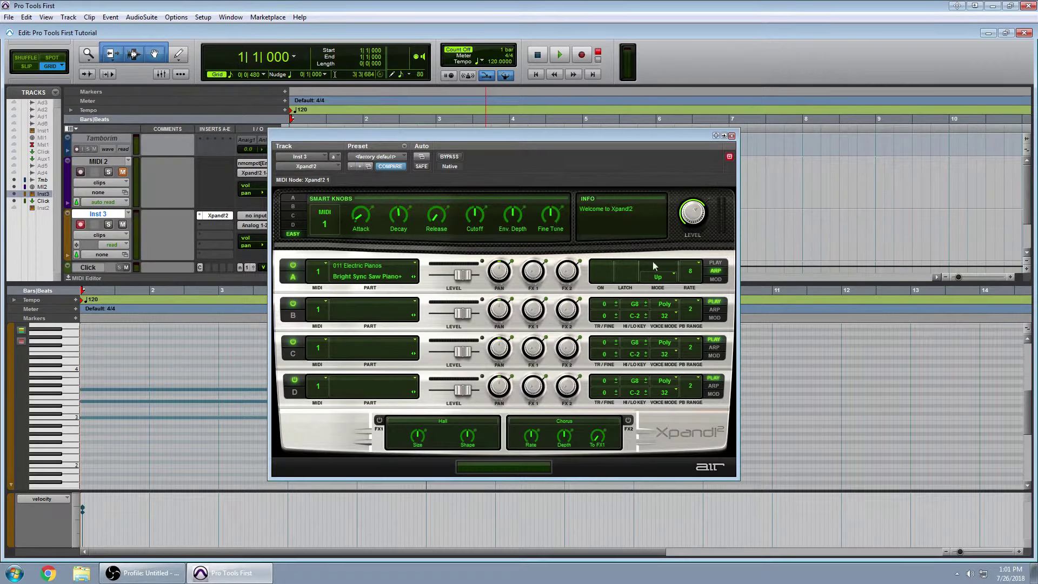
- View part A's ARP and MOD settings and return to its PLAY settings
{"action": "left_click", "coordinate": [715, 270]}
{"action": "left_click", "coordinate": [715, 279]}
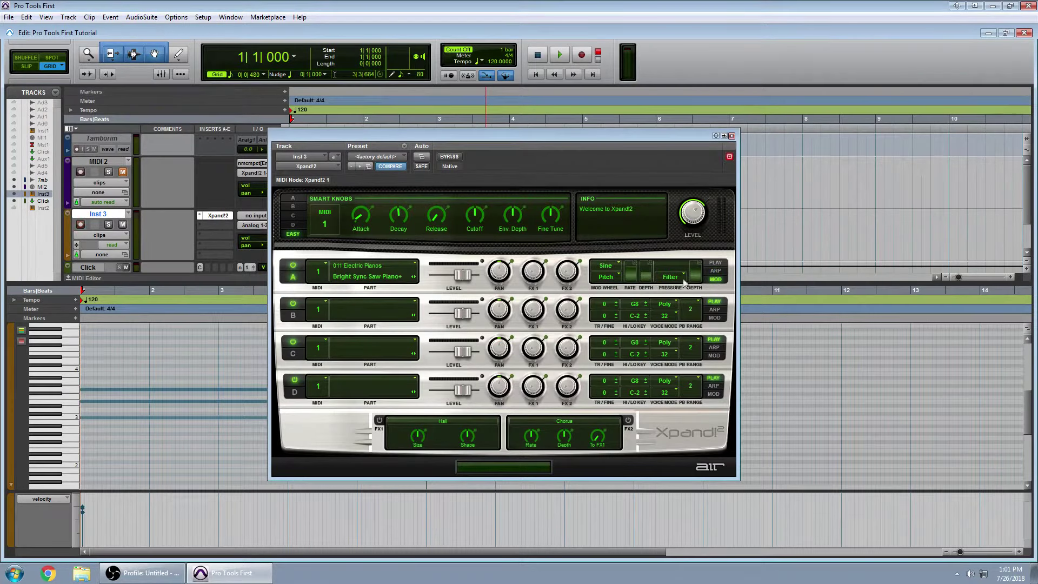
{"action": "left_click", "coordinate": [715, 262]}
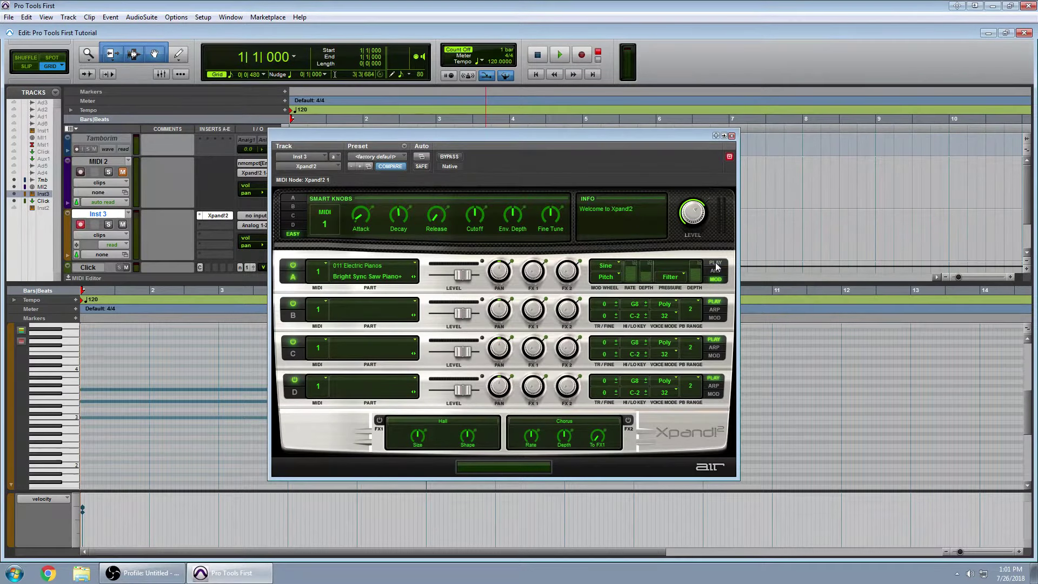
- Turn on FX1 with the Hall effect in Xpand!2 and play the session to hear it
{"action": "left_click", "coordinate": [379, 420]}
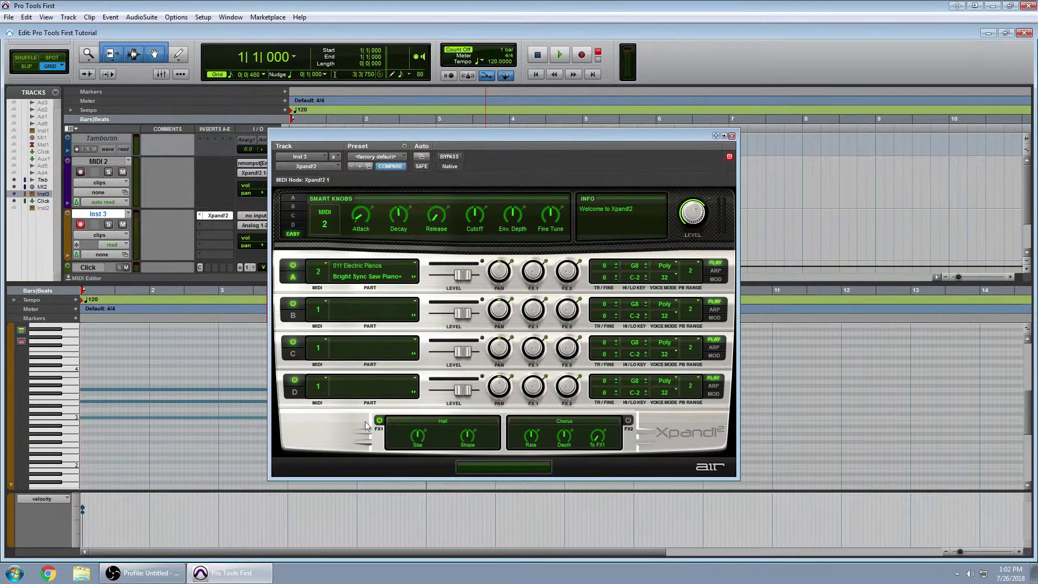
{"action": "left_click", "coordinate": [440, 472]}
{"action": "key", "text": "space"}
{"action": "key", "text": "space"}
- Set FX2 to Phaser and play the session, turning FX2 on and switching FX1 off and back on to compare
{"action": "left_click", "coordinate": [562, 453]}
{"action": "key", "text": "space"}
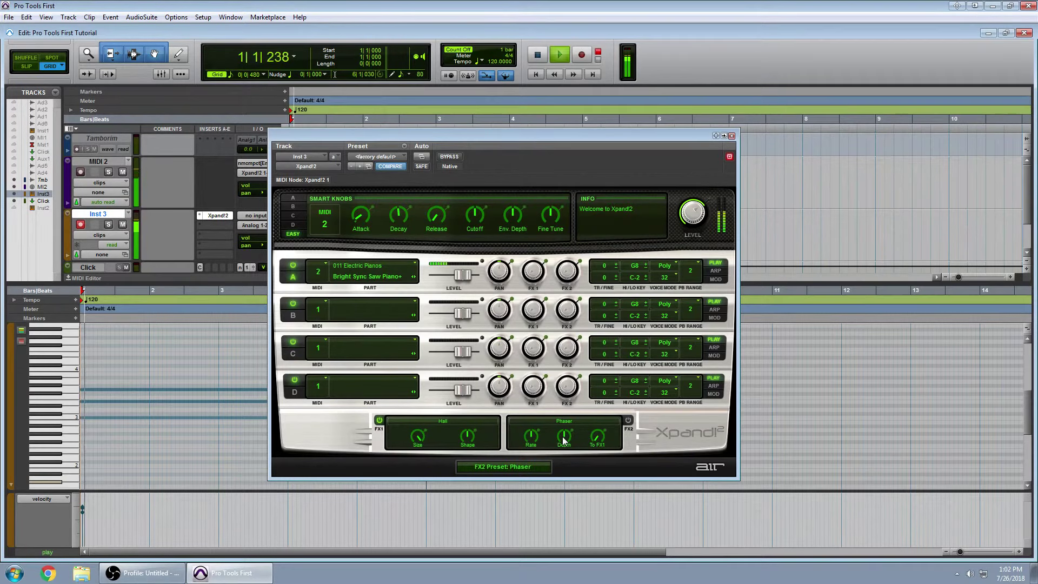
{"action": "left_click", "coordinate": [628, 420]}
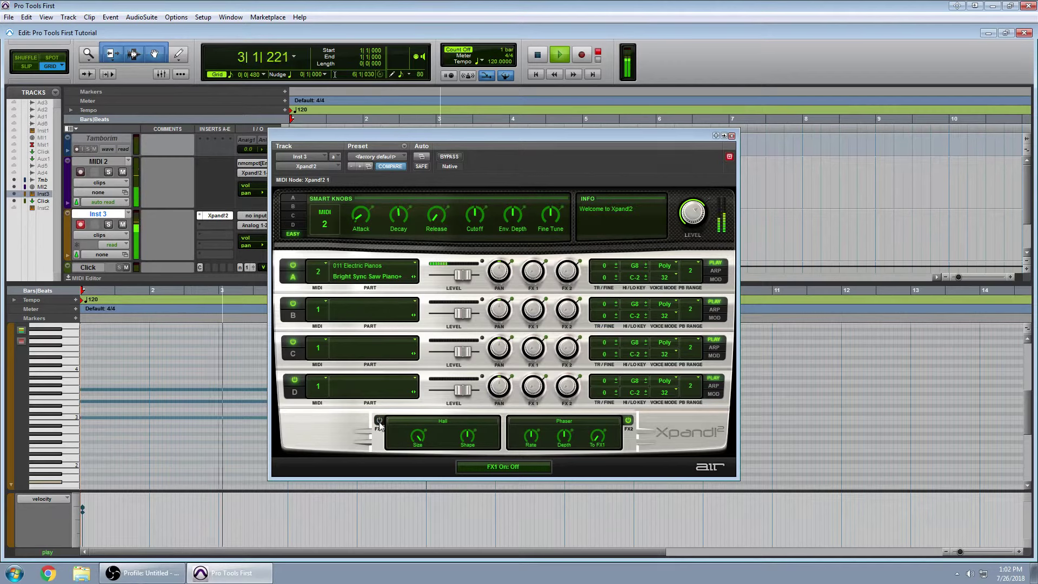
{"action": "left_click", "coordinate": [379, 421]}
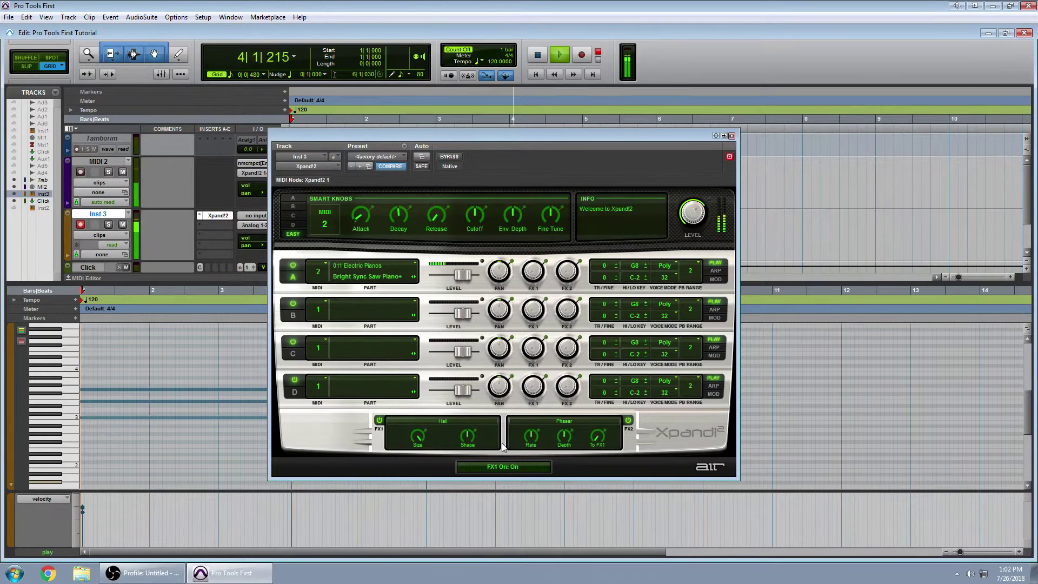
{"action": "key", "text": "space"}
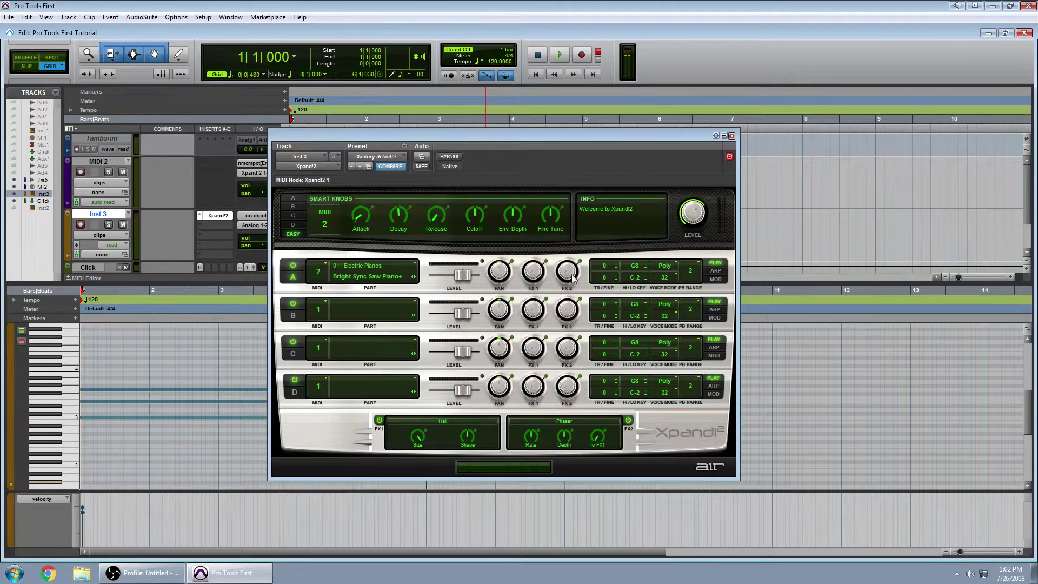
- Raise part A's FX2 send and set its FX1 send to -1.1 dB, and play the session while turning FX2 off
{"action": "left_click_drag", "start_coordinate": [570, 273], "coordinate": [555, 194]}
{"action": "left_click_drag", "start_coordinate": [520, 278], "coordinate": [527, 240]}
{"action": "key", "text": "space"}
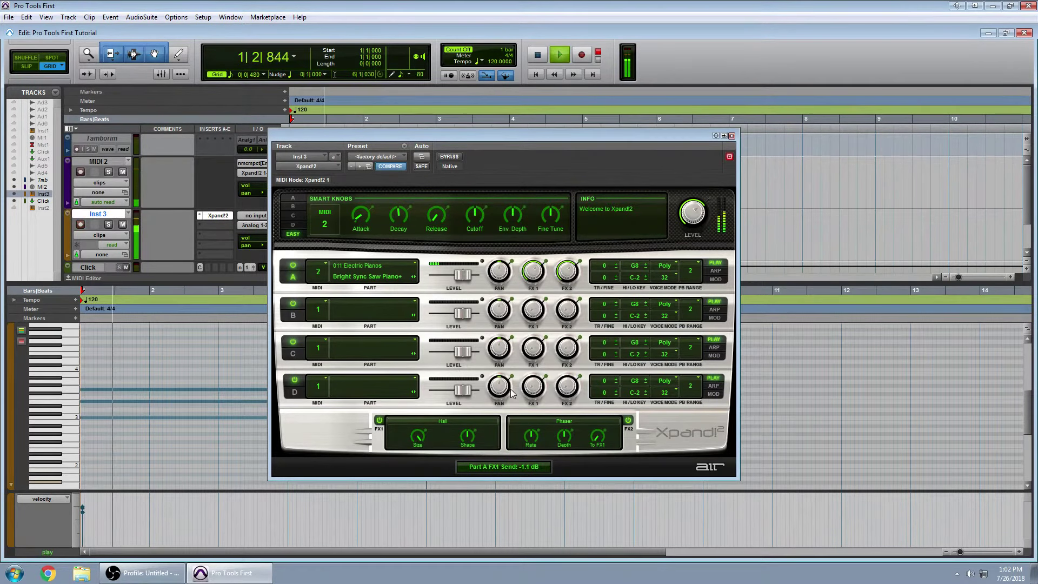
{"action": "left_click", "coordinate": [628, 421]}
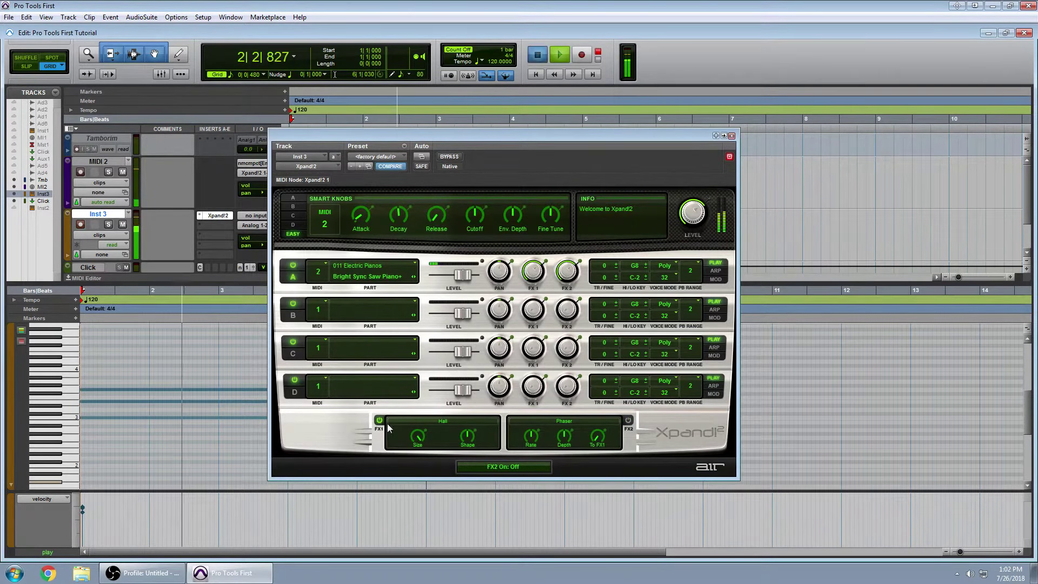
{"action": "key", "text": "space"}
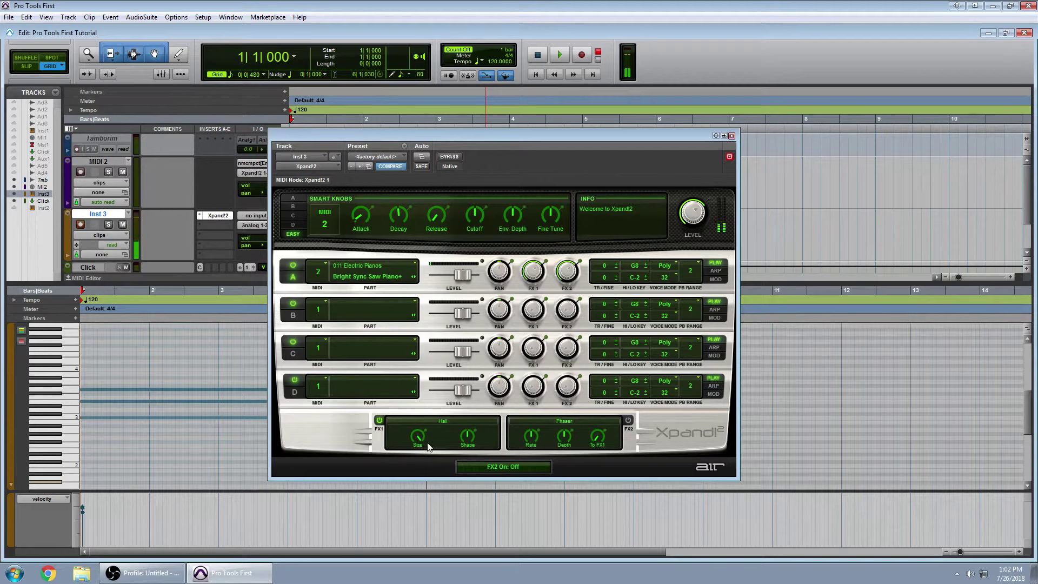
- Play the session while varying the FX1 Hall Size from 15.4 sec through 8.6 sec down to 4.3 sec
{"action": "key", "text": "space"}
{"action": "left_click", "coordinate": [419, 436]}
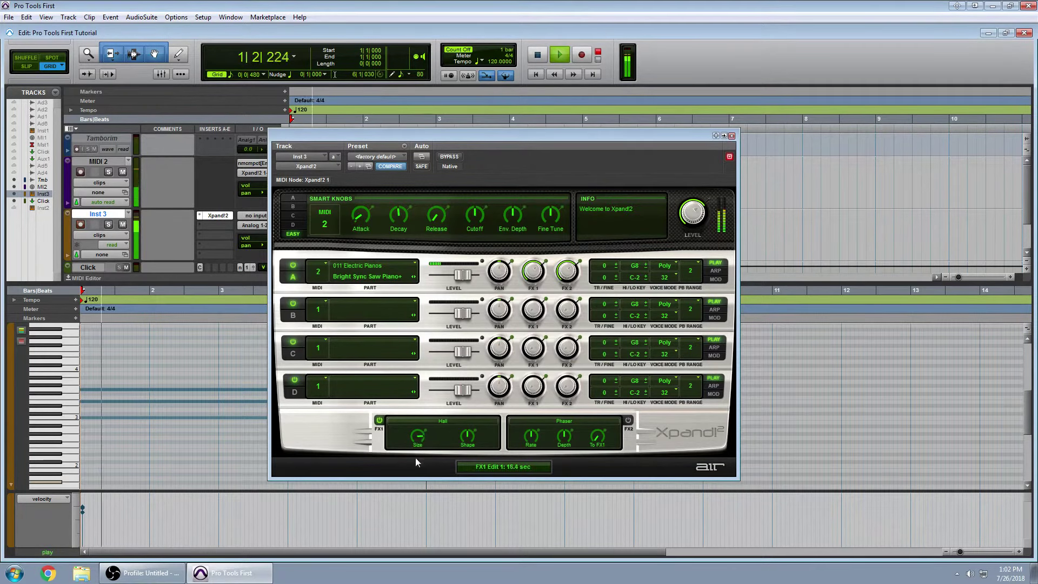
{"action": "left_click_drag", "start_coordinate": [408, 512], "coordinate": [449, 536]}
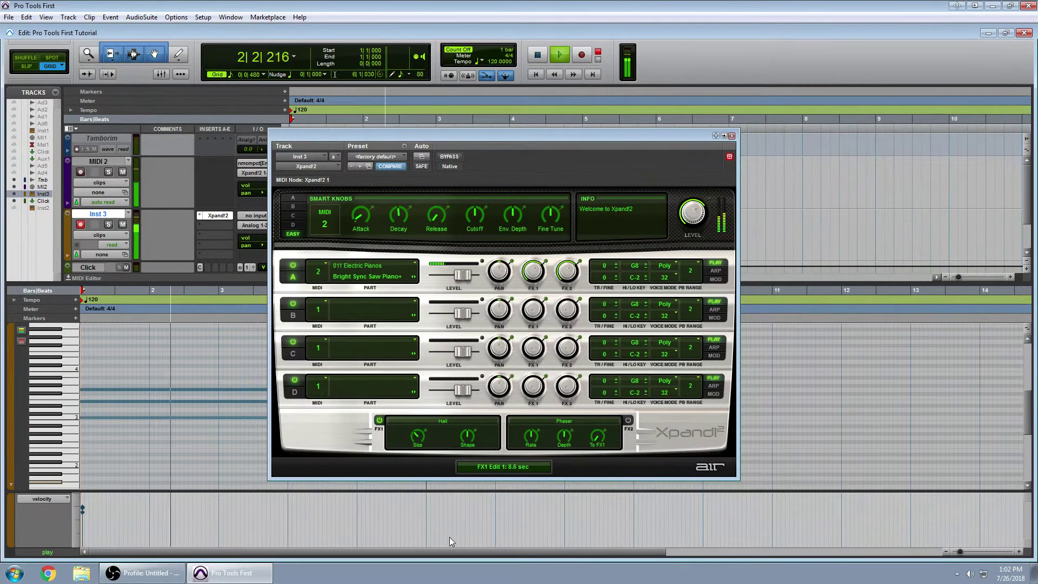
{"action": "left_click_drag", "start_coordinate": [414, 459], "coordinate": [416, 491]}
{"action": "key", "text": "space"}
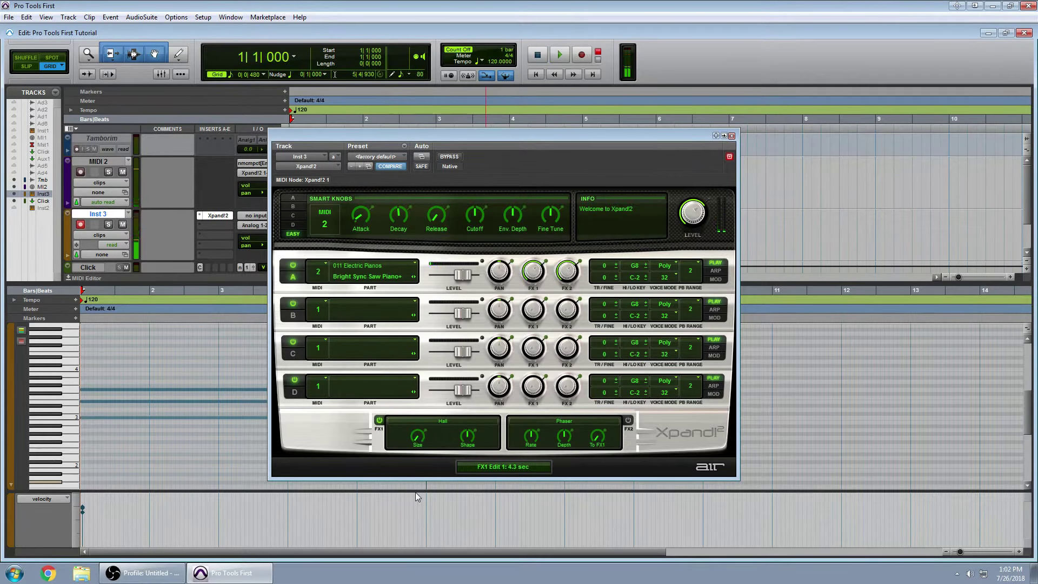
- Replay the session at the minimum Hall Size, and again with Size raised to 21.8 sec and lowered to 7.6 sec
{"action": "key", "text": "space"}
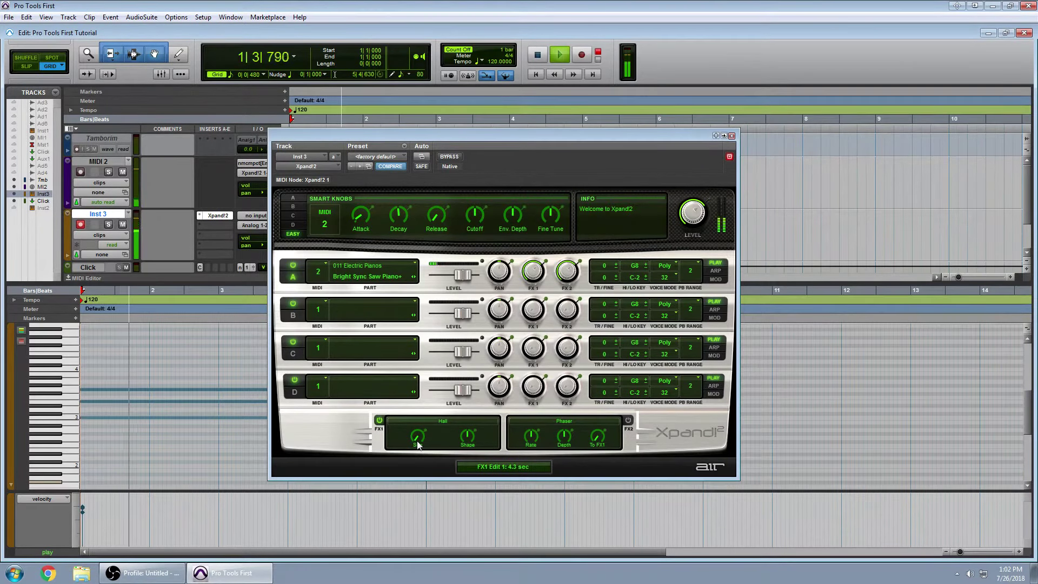
{"action": "key", "text": "space"}
{"action": "left_click_drag", "start_coordinate": [418, 441], "coordinate": [410, 334]}
{"action": "key", "text": "space"}
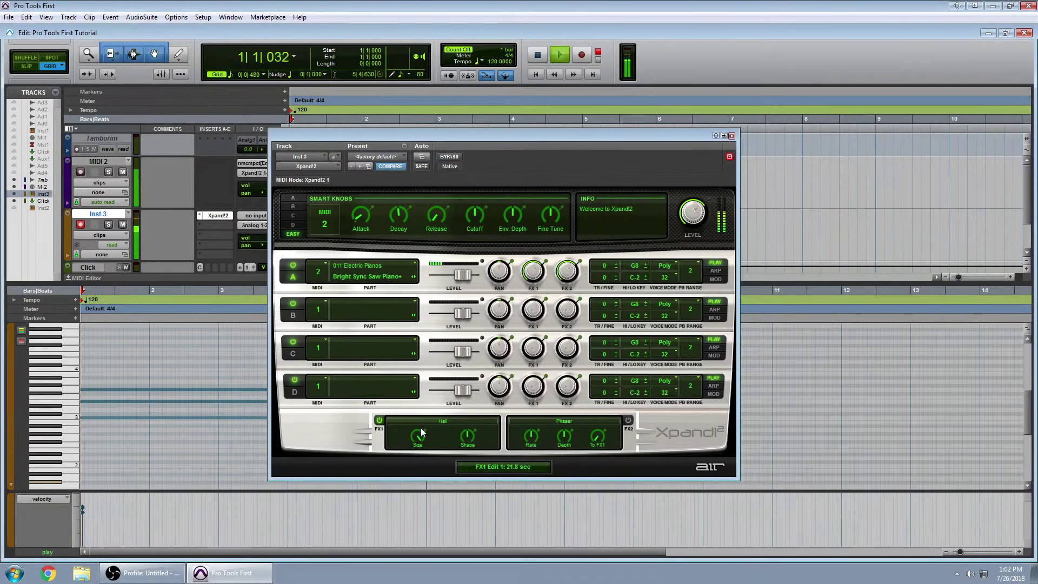
{"action": "key", "text": "space"}
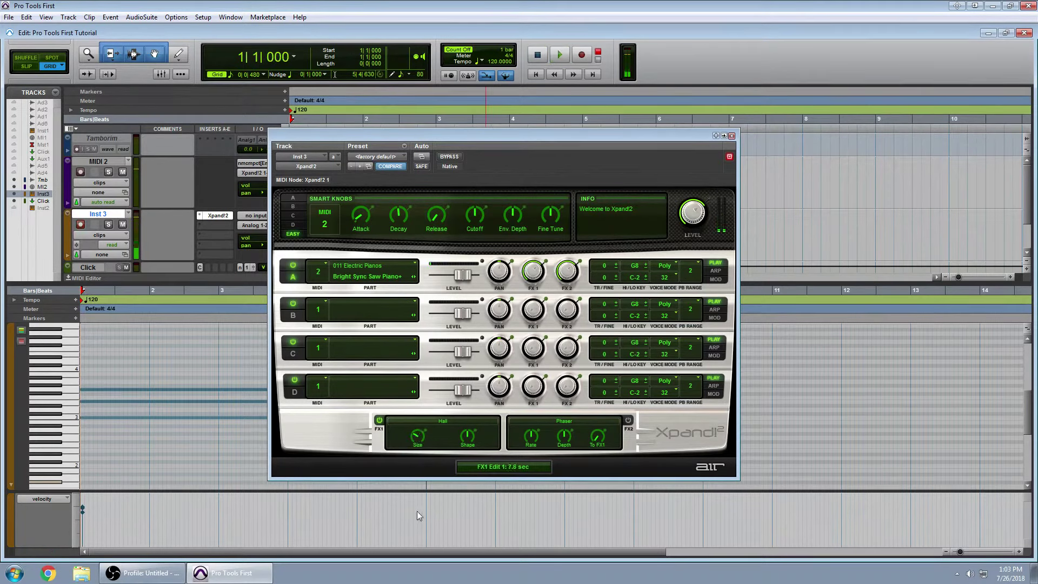
- Set the Hall Size to 7.1 sec, and play the session while adjusting the Shape and turning FX1 off
{"action": "left_click_drag", "start_coordinate": [416, 440], "coordinate": [417, 444]}
{"action": "key", "text": "space"}
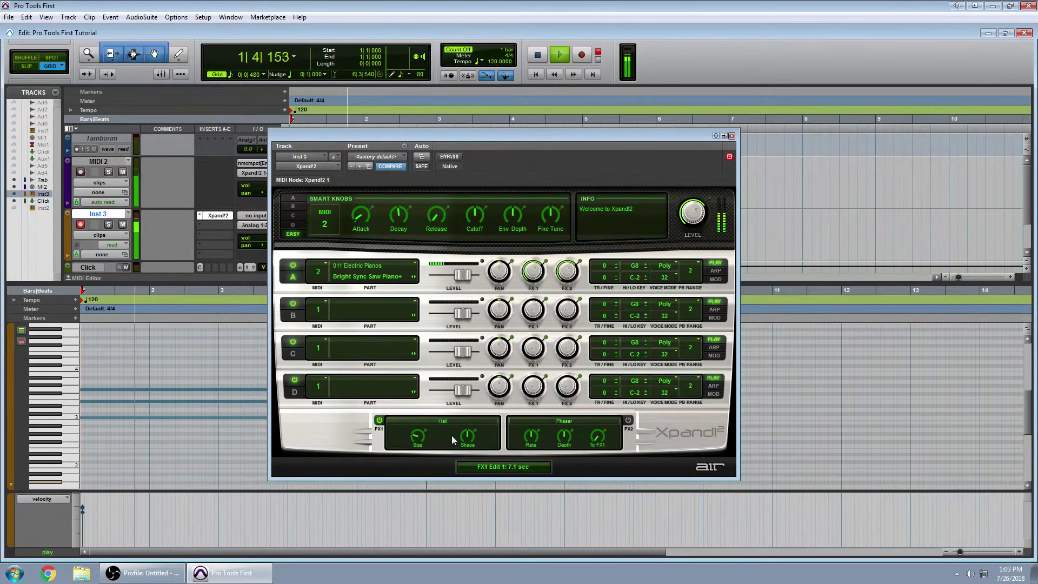
{"action": "mouse_move", "coordinate": [468, 437]}
{"action": "left_mouse_down"}
{"action": "mouse_move", "coordinate": [467, 372]}
{"action": "mouse_move", "coordinate": [463, 503]}
{"action": "mouse_move", "coordinate": [458, 429]}
{"action": "left_mouse_up"}
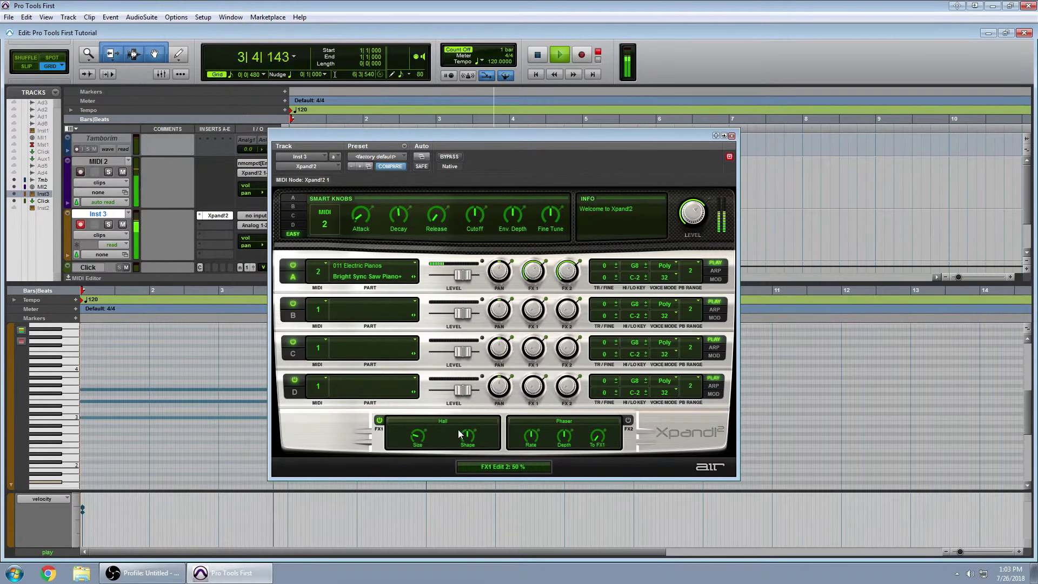
{"action": "left_click", "coordinate": [379, 421]}
{"action": "key", "text": "space"}
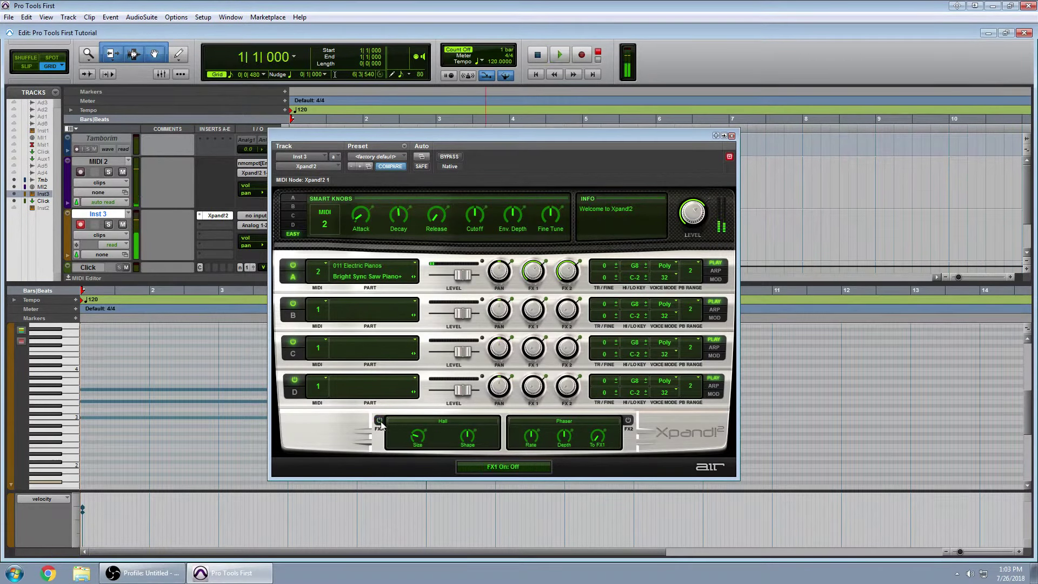
- Play the session with the FX2 Phaser turned on, and sweep its Rate to 1.47 s
{"action": "key", "text": "space"}
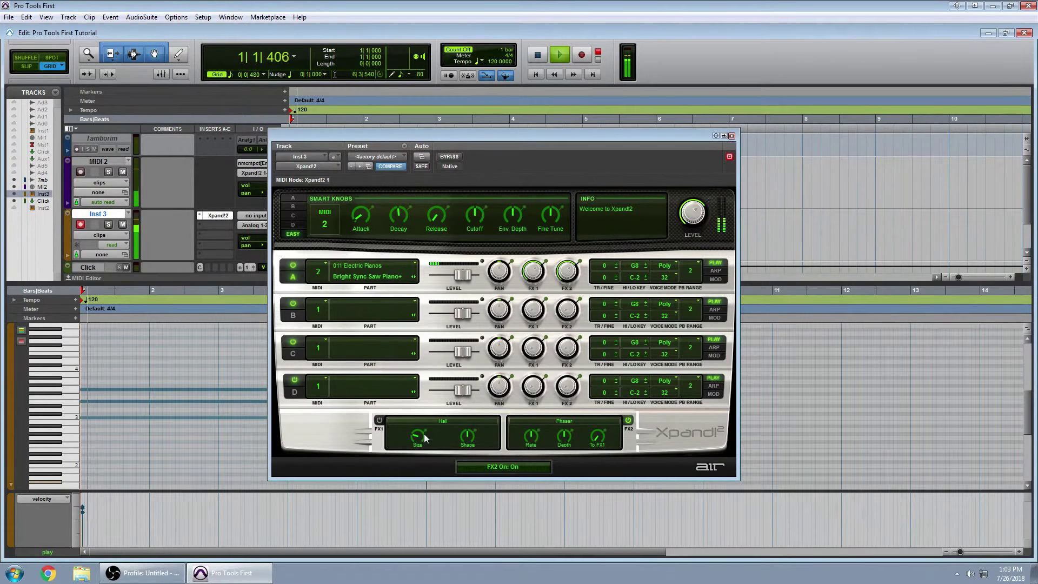
{"action": "left_click", "coordinate": [534, 441]}
{"action": "left_click_drag", "start_coordinate": [525, 396], "coordinate": [512, 421]}
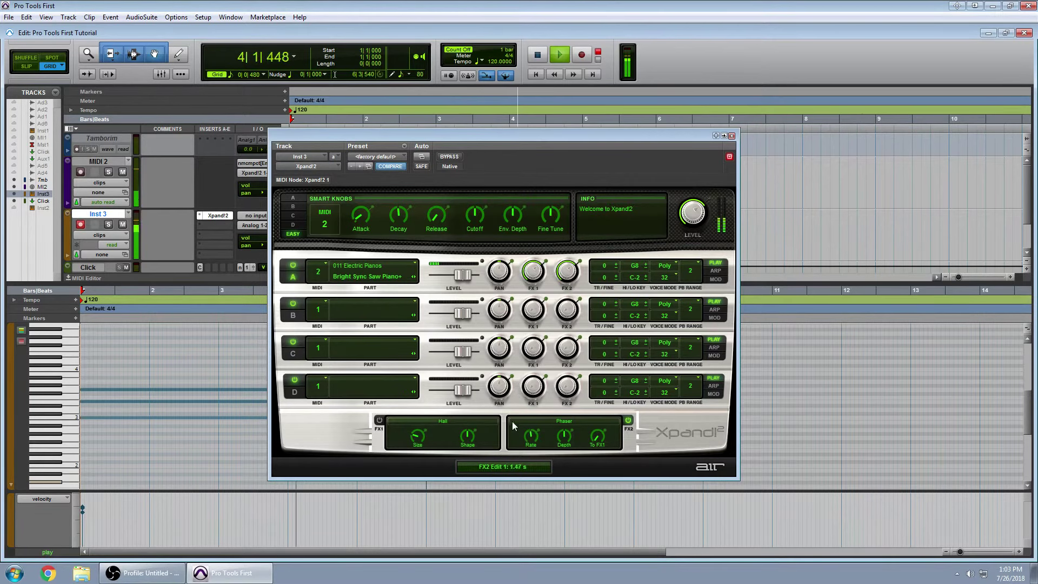
- Stop playback, switch FX2 to Tape Echo, and play the session to hear it
{"action": "key", "text": "space"}
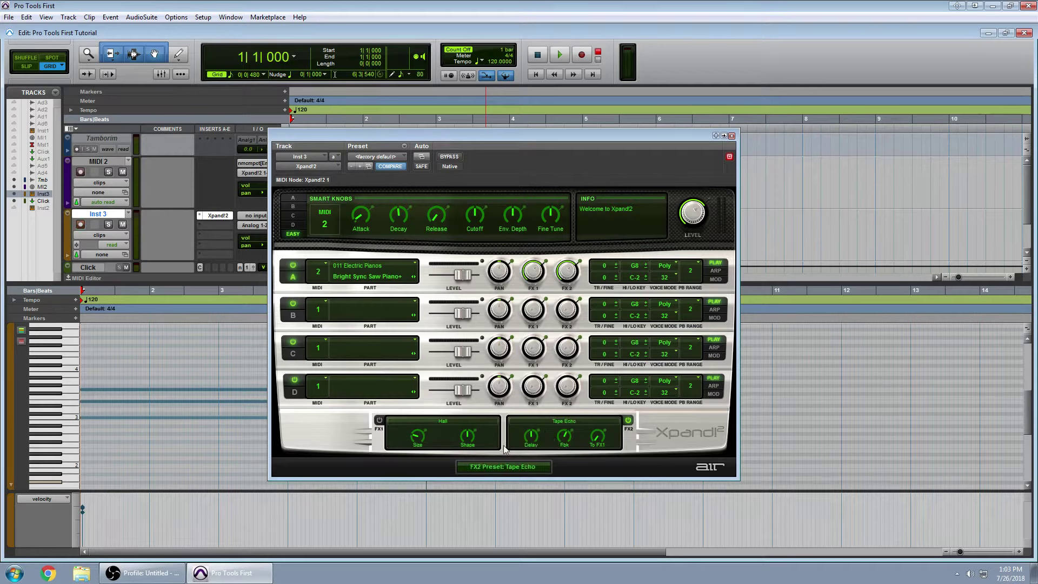
{"action": "key", "text": "space"}
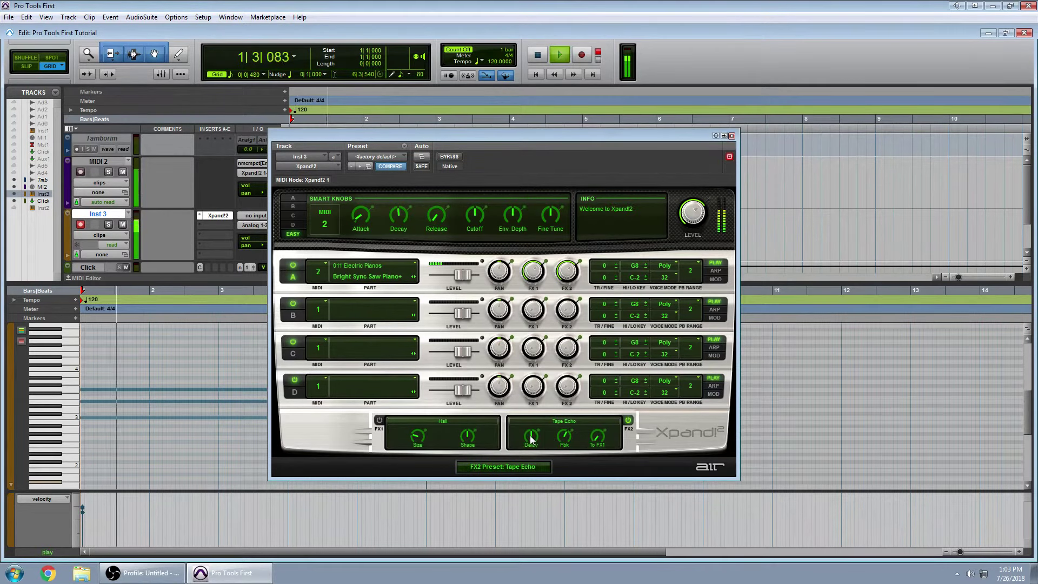